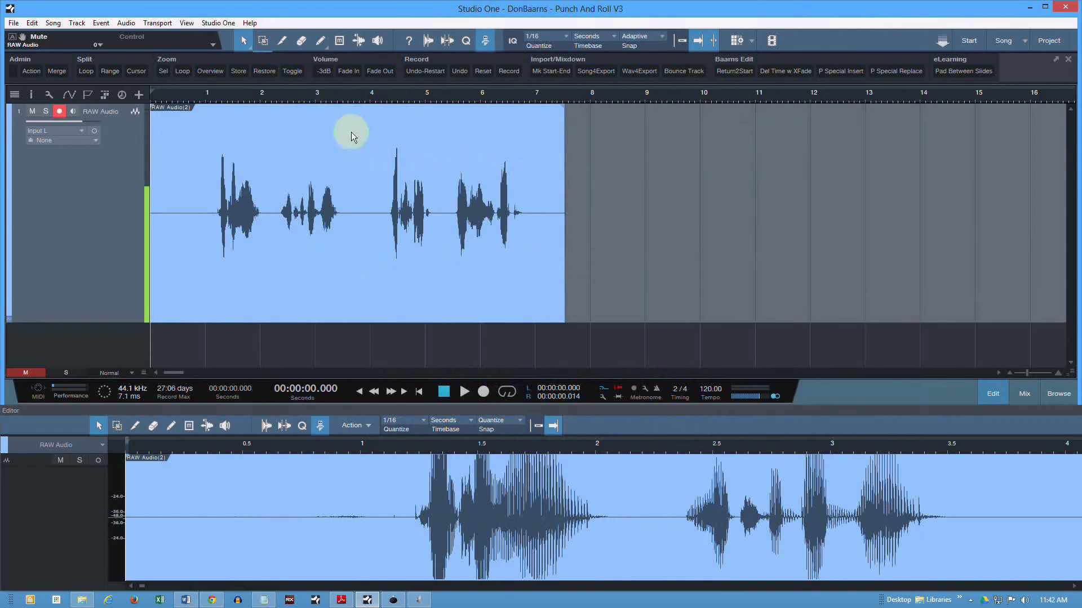
- Place the playhead at about 3.5 seconds, just after the first two spoken phrases
left_click(346, 99)
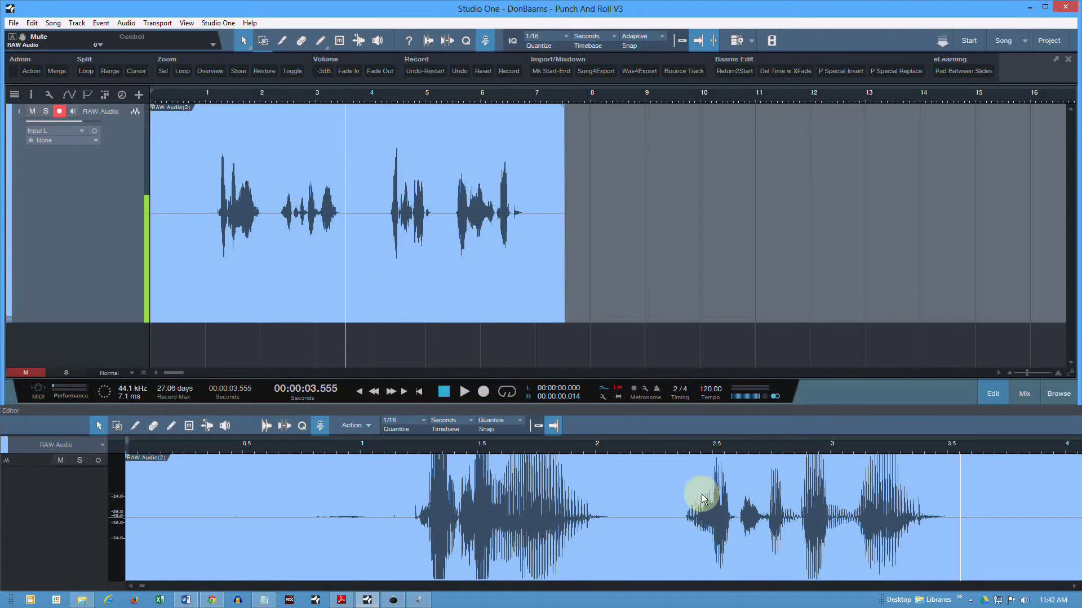
left_click(644, 389)
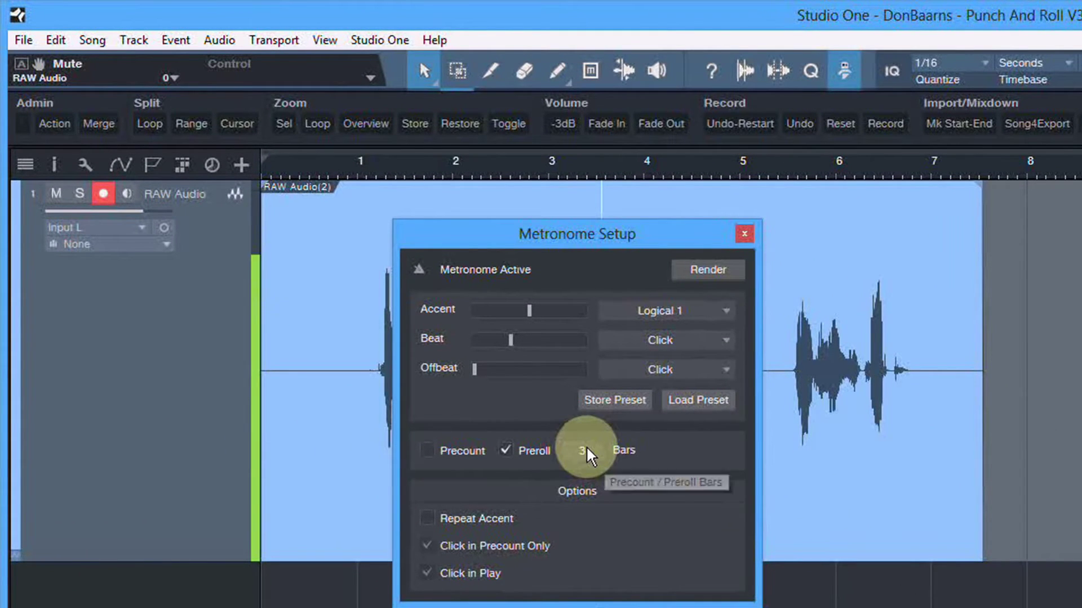
left_click(743, 234)
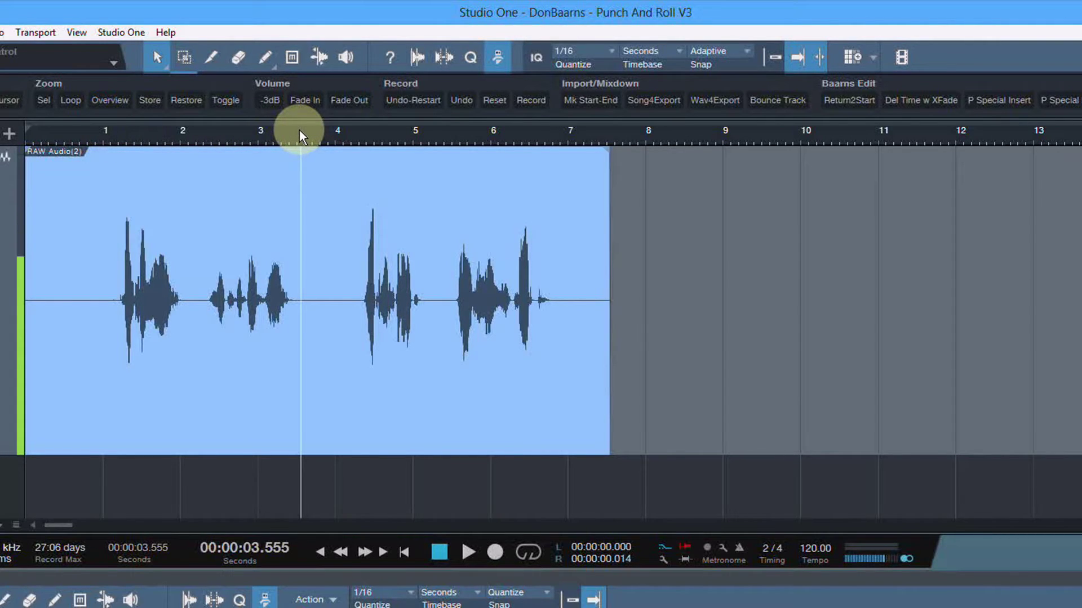
- Record the RAW Audio(32) retake with preroll, punching in at 3.5 seconds, then stop
key("space")
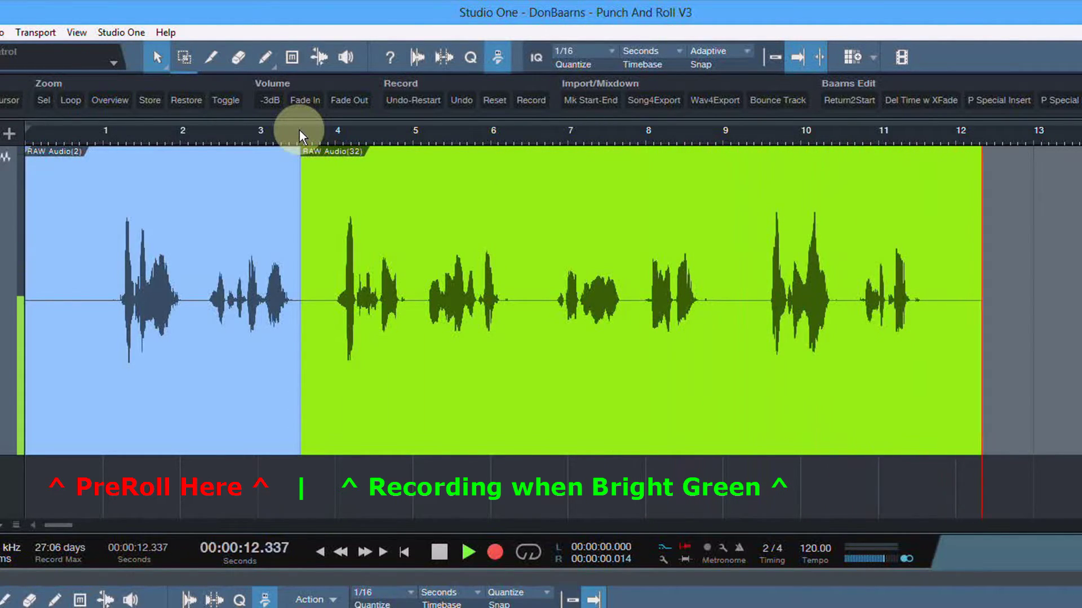
key("space")
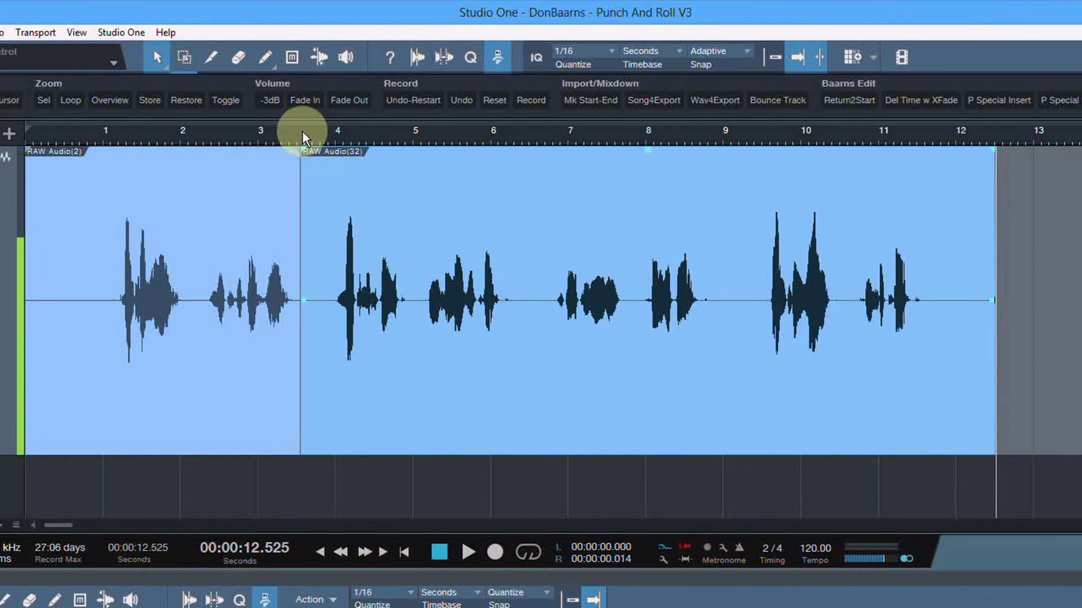
- Shorten RAW Audio(32)'s end and move its start to about 3.875 s, exposing the original narration
scroll(302, 138, "up", 6)
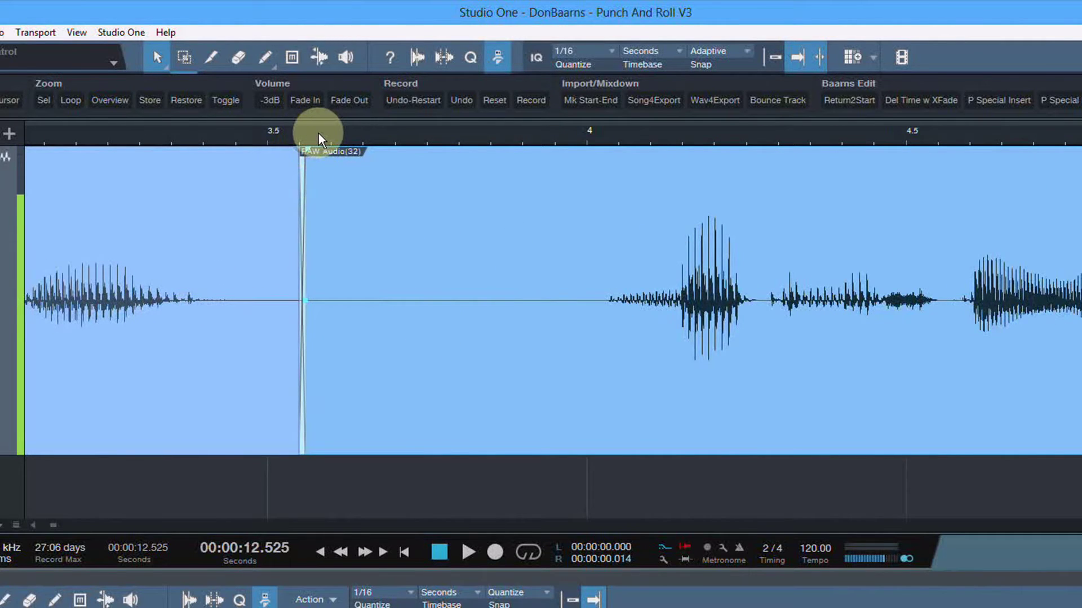
scroll(318, 138, "down", 6)
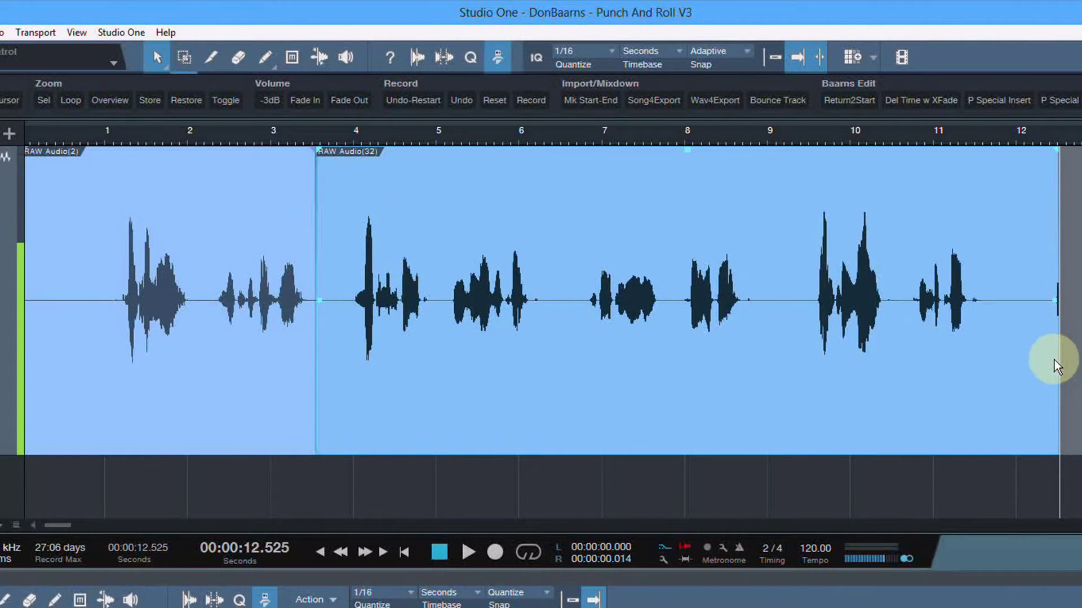
left_click_drag(1056, 361, 1006, 363)
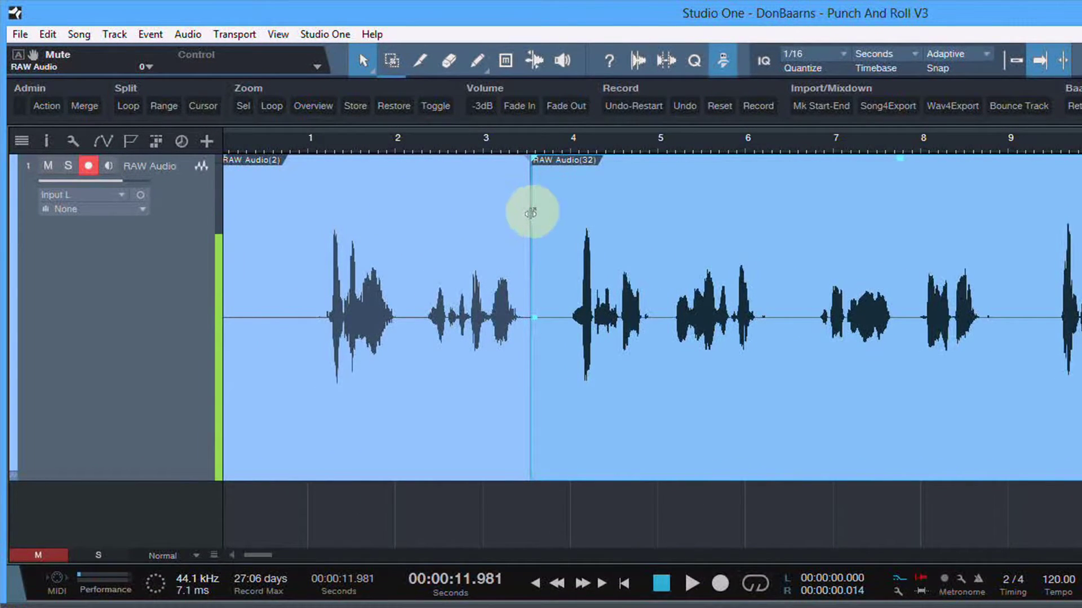
left_click_drag(530, 213, 560, 256)
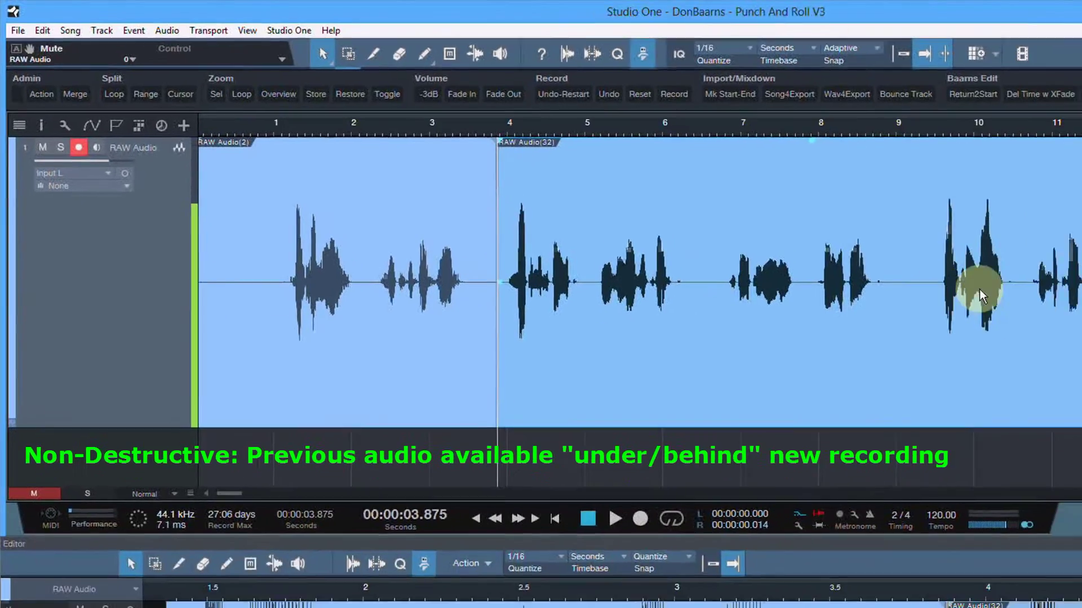
- Trim RAW Audio(32) to end near 11.8 s, slip its audio, and return its start to about 3.6 s
left_click_drag(878, 216, 837, 231)
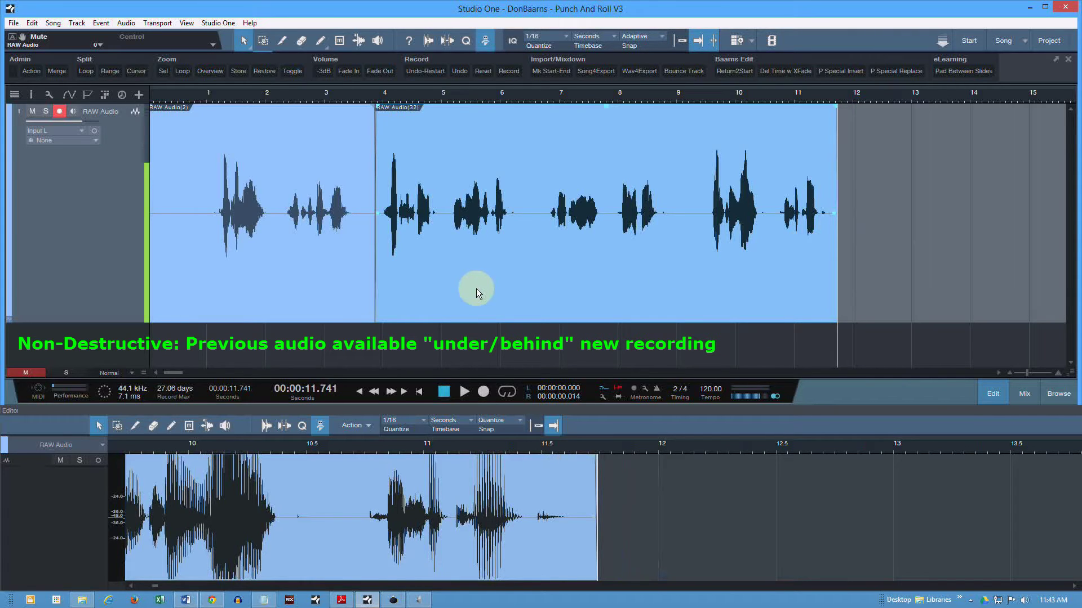
mouse_move(475, 289)
left_mouse_down()
mouse_move(517, 290)
mouse_move(480, 296)
left_mouse_up()
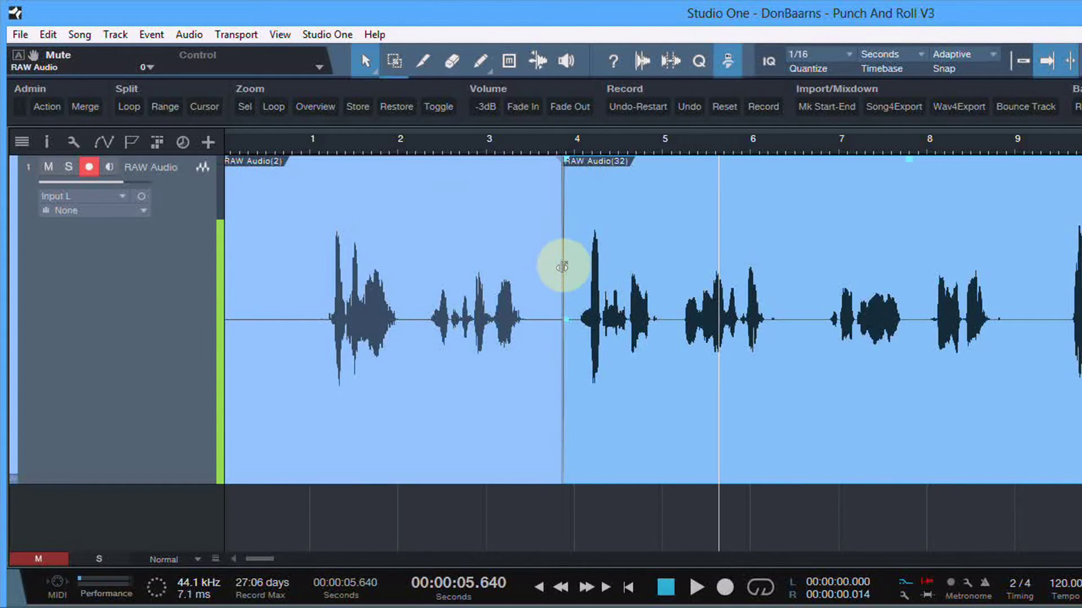
left_click_drag(563, 267, 549, 299)
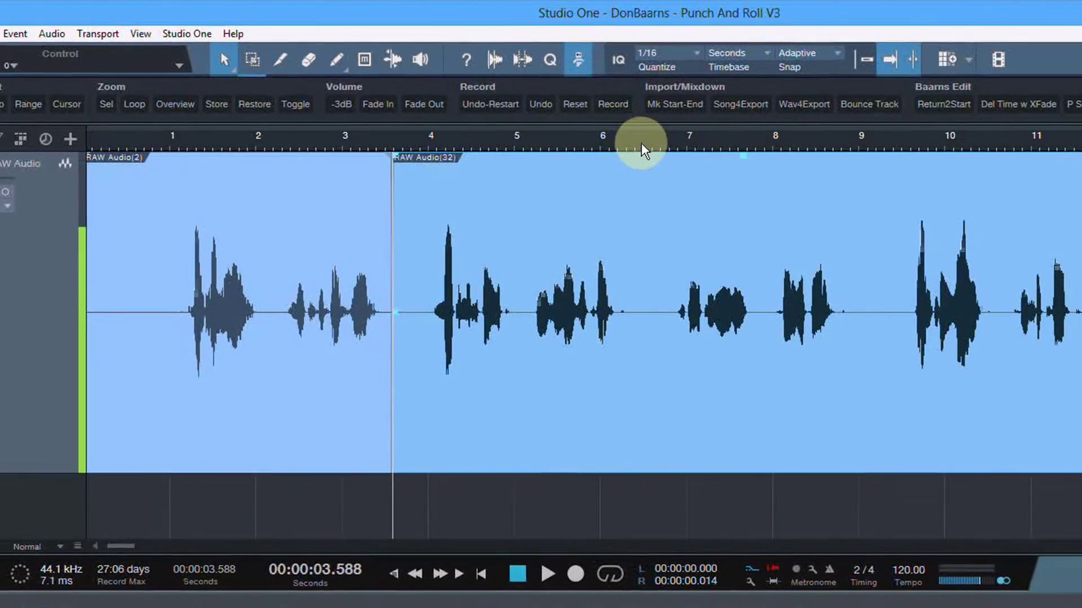
- Record retake RAW Audio(33) punching in at 6.312 s, then adjust its start edge
left_click(795, 148)
left_click(558, 144)
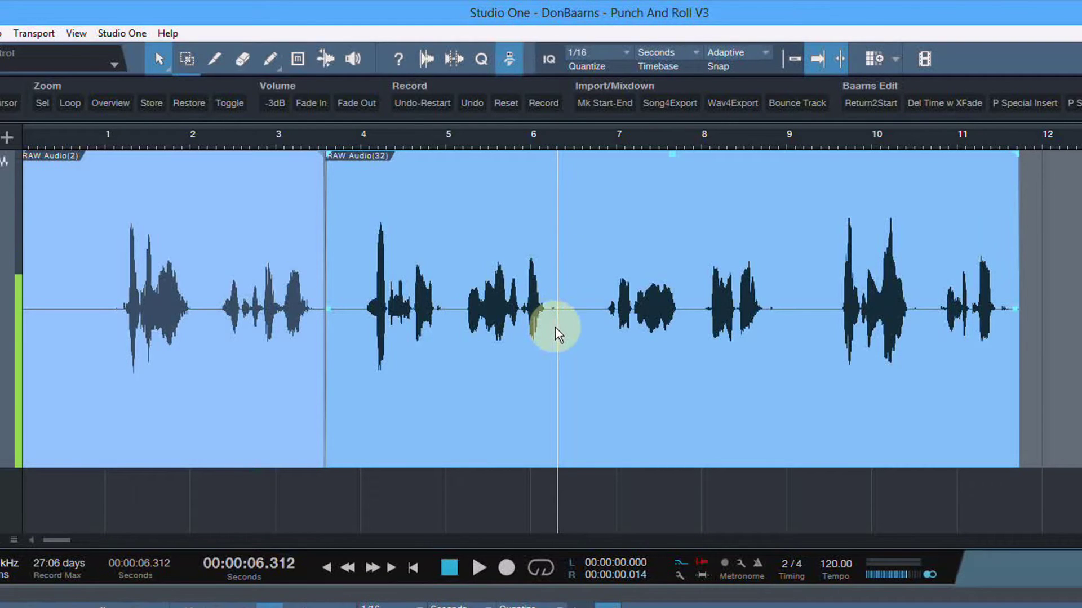
key("space")
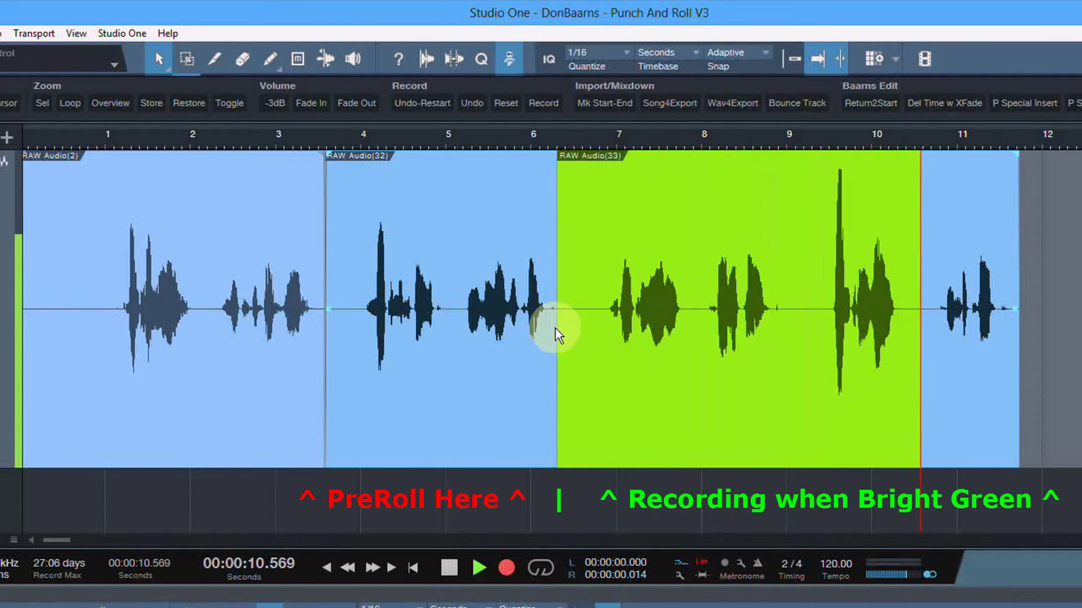
key("space")
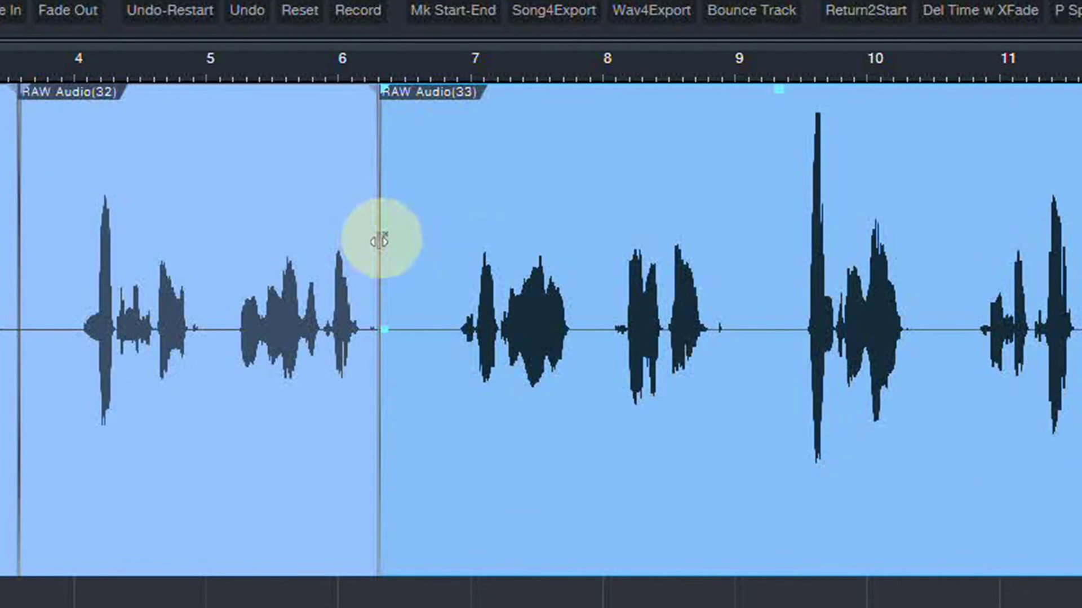
left_click_drag(379, 241, 385, 329)
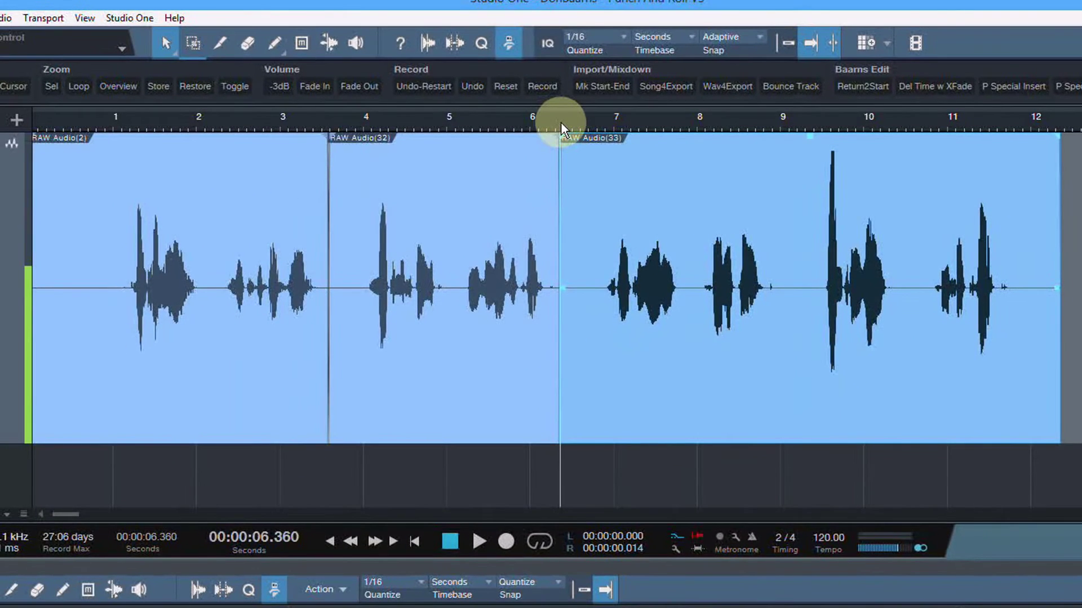
- Set the punch-in to 6.312 s, undo a rejected take, and begin recording RAW Audio(35)
left_click(560, 123)
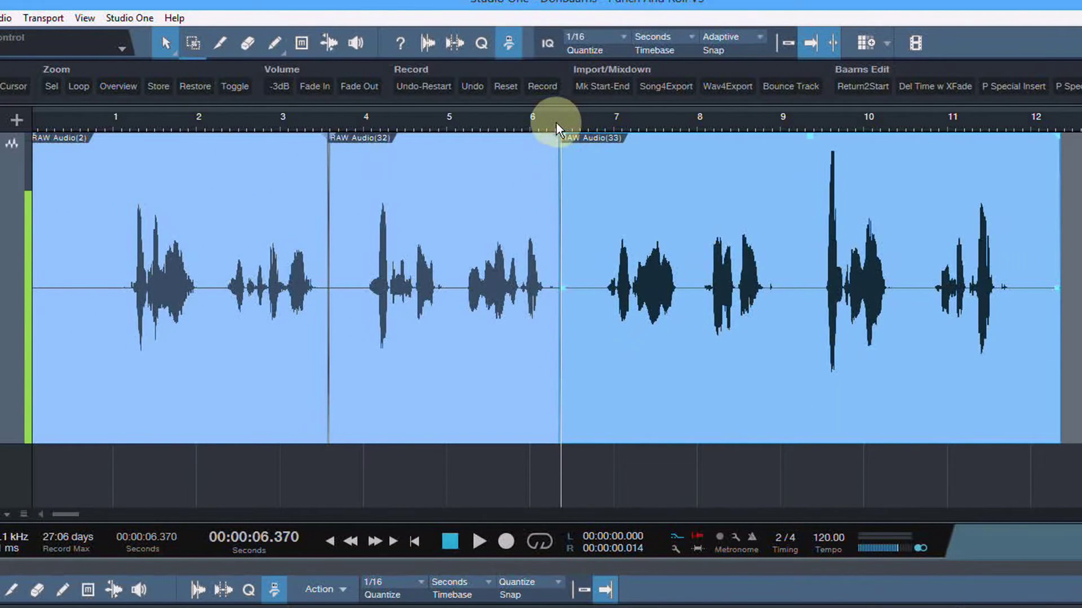
left_click(556, 122)
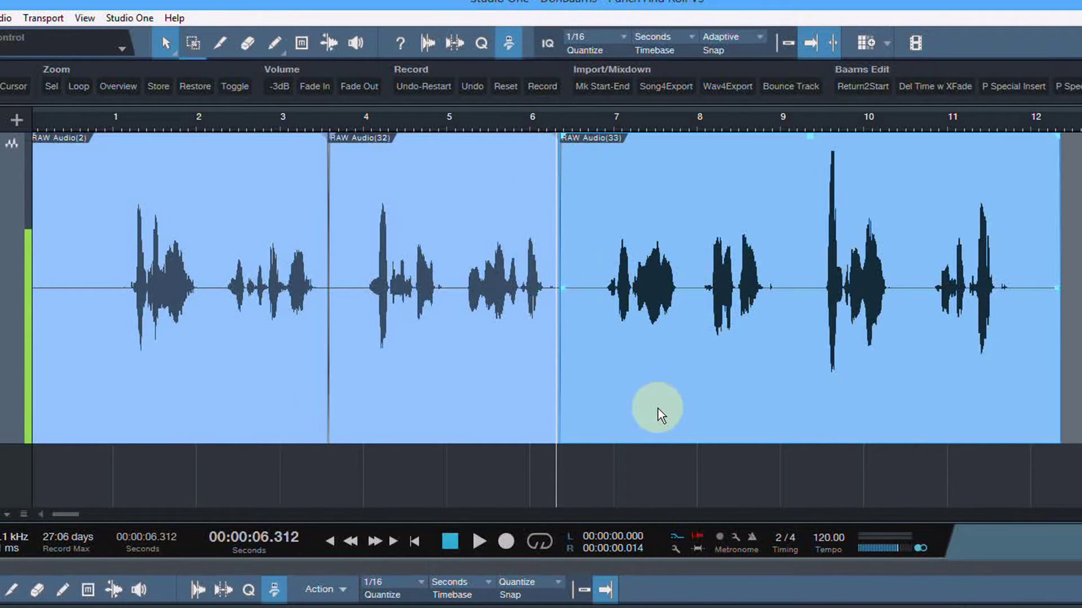
key("space")
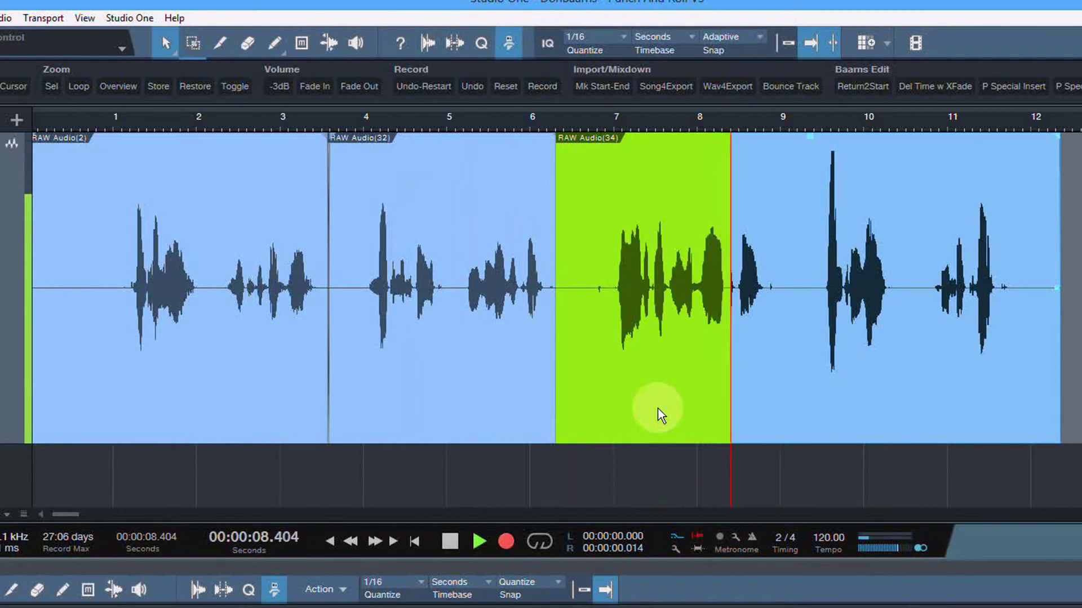
key("ctrl+z")
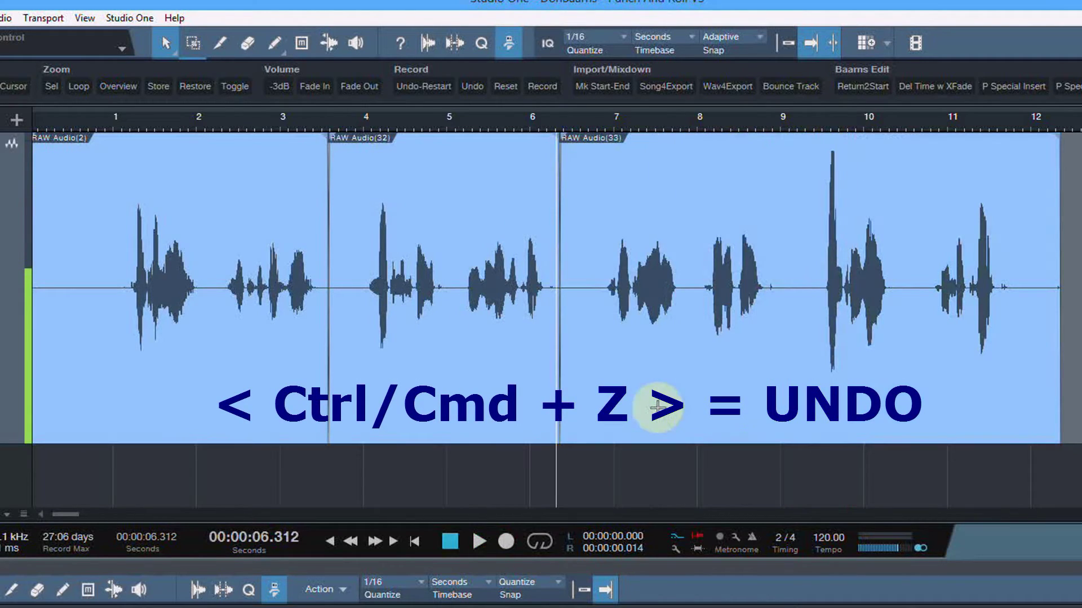
key("space")
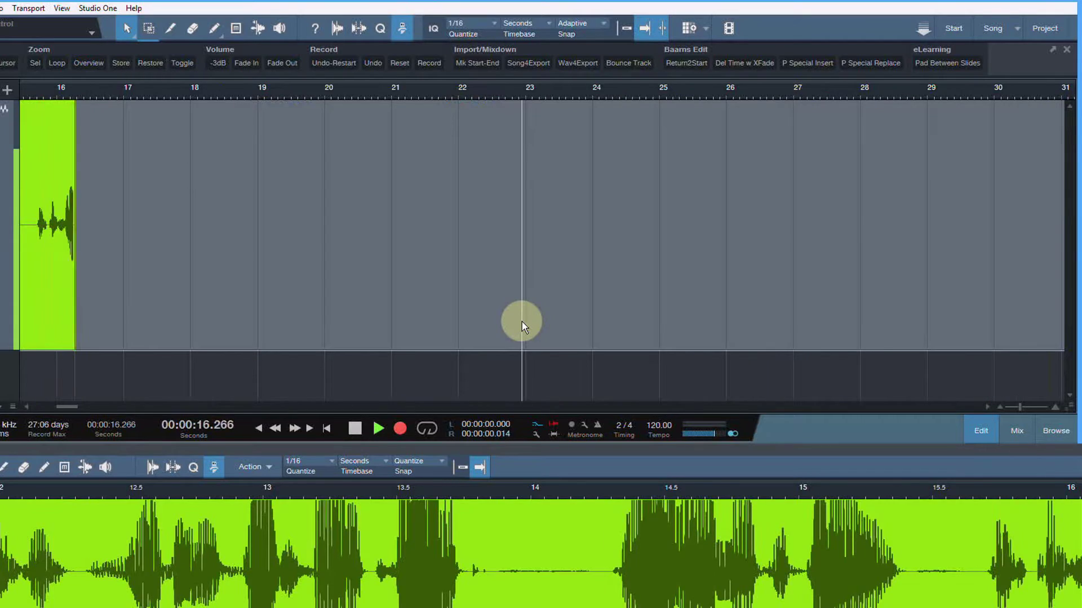
- Stop and discard RAW Audio(35), then punch-record and undo the RAW Audio(36) take
key("space")
key("space")
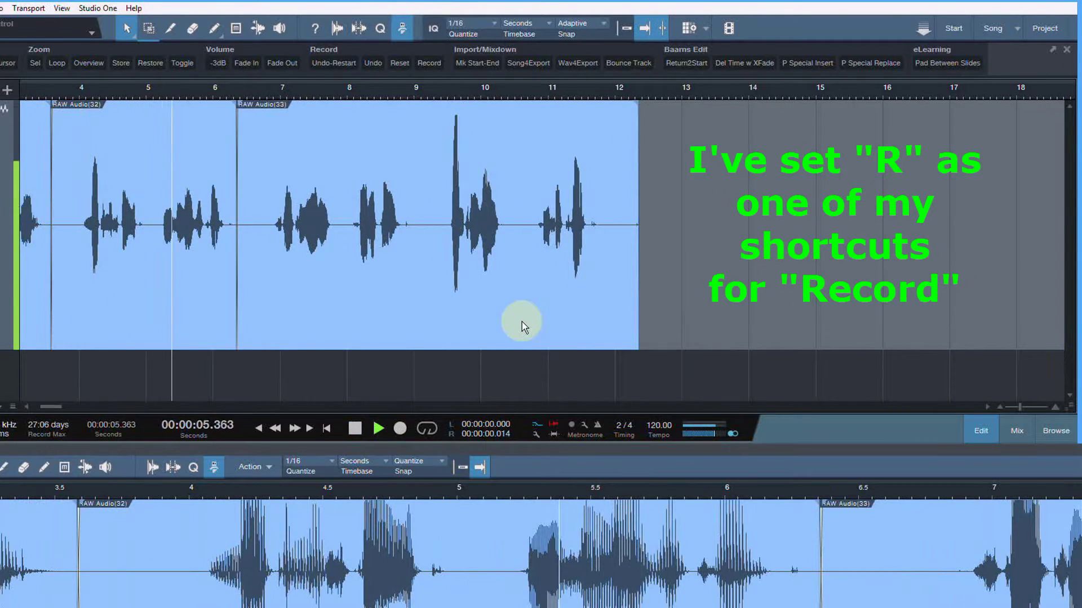
key("r")
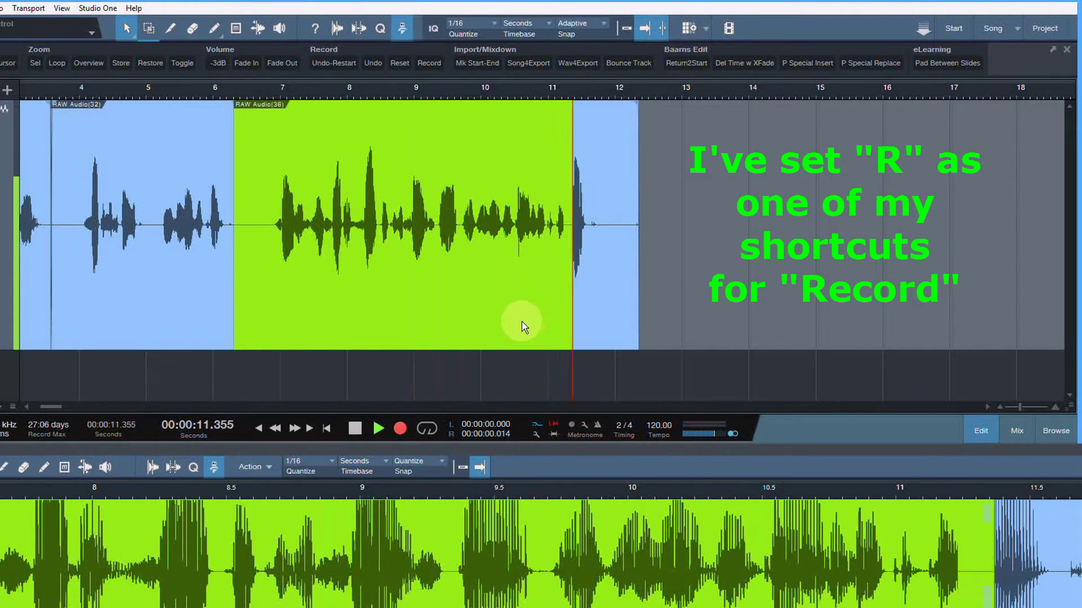
key("space")
key("ctrl+z")
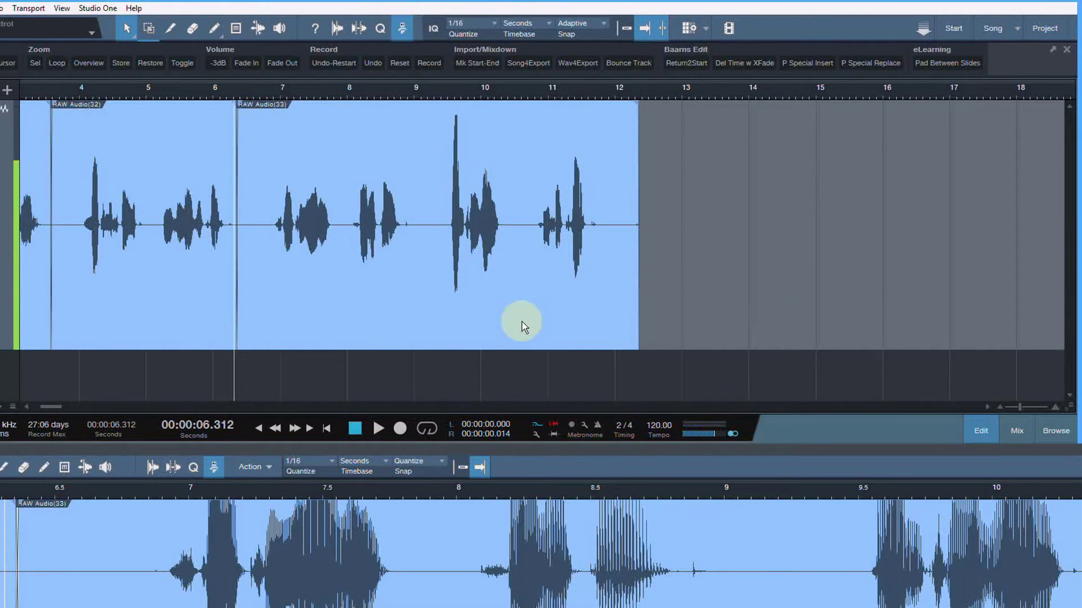
- Play from RAW Audio(32), punch in RAW Audio(37), return to its start, and undo it
key("space")
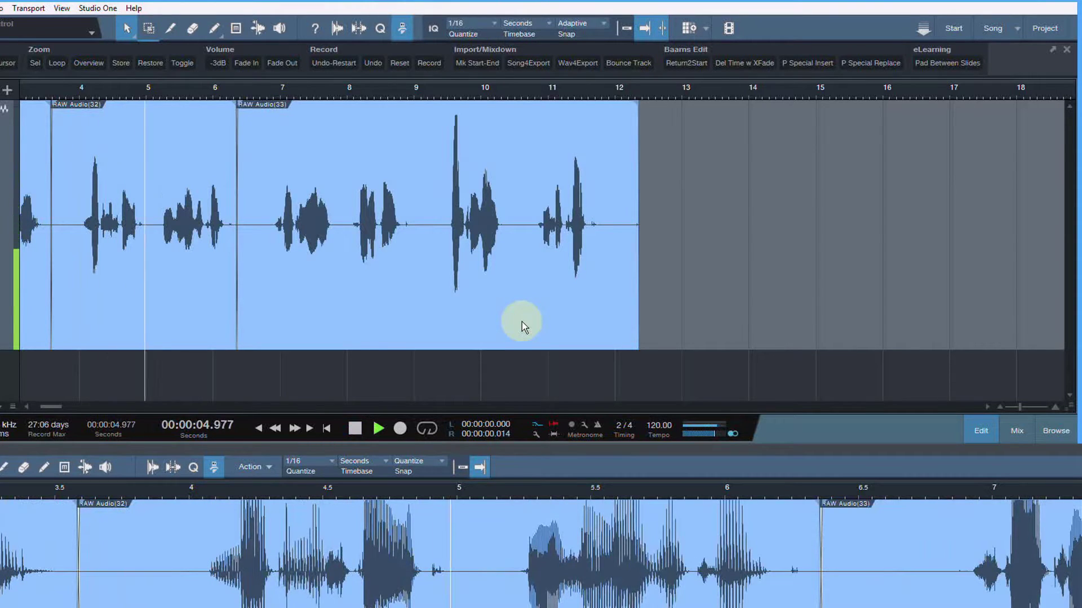
key("KP_Multiply")
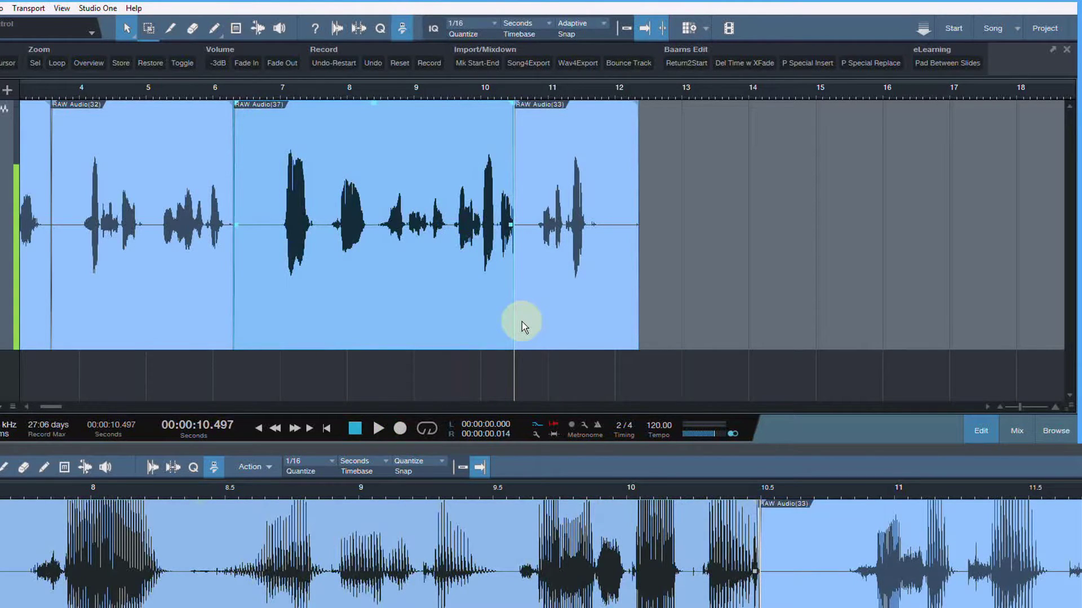
key("l")
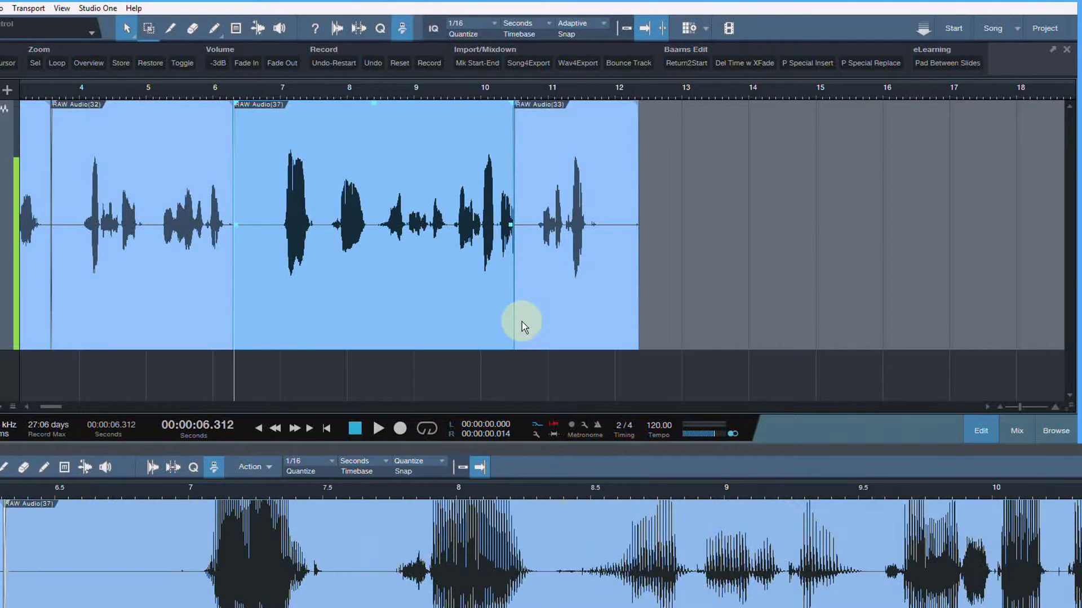
key("ctrl+z")
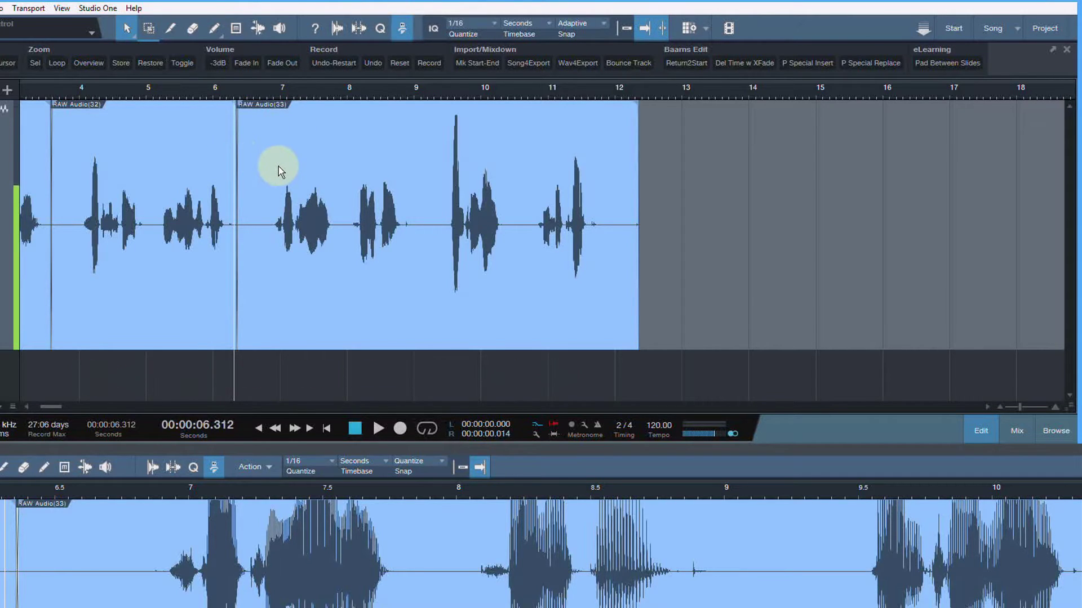
- Record punch-and-roll retakes using Undo-Restart until RAW Audio(41) is kept, then drag RAW Audio(33)'s left edge
key("b")
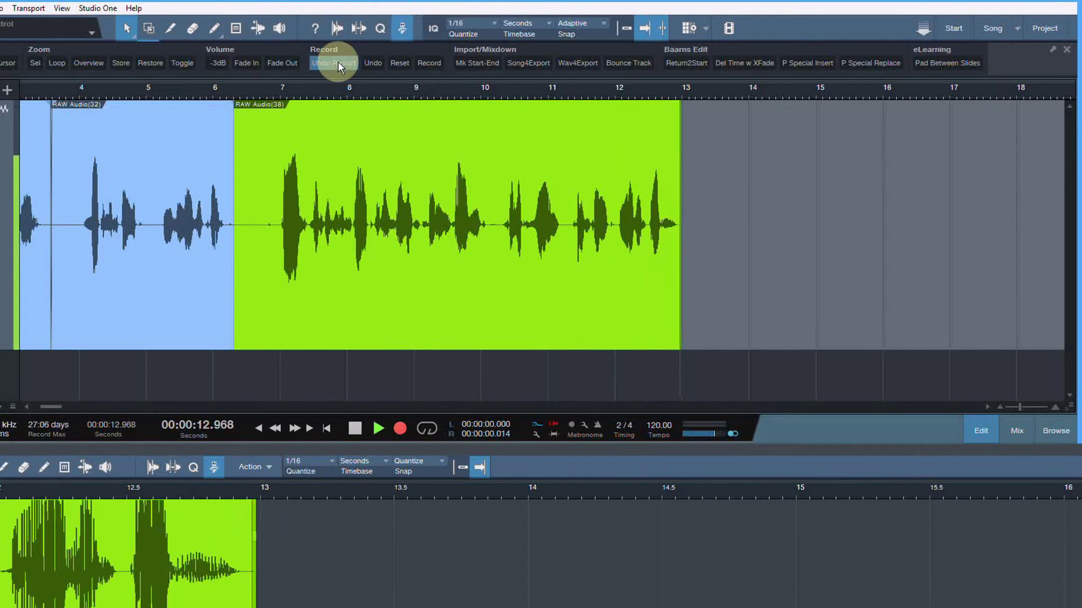
left_click(335, 62)
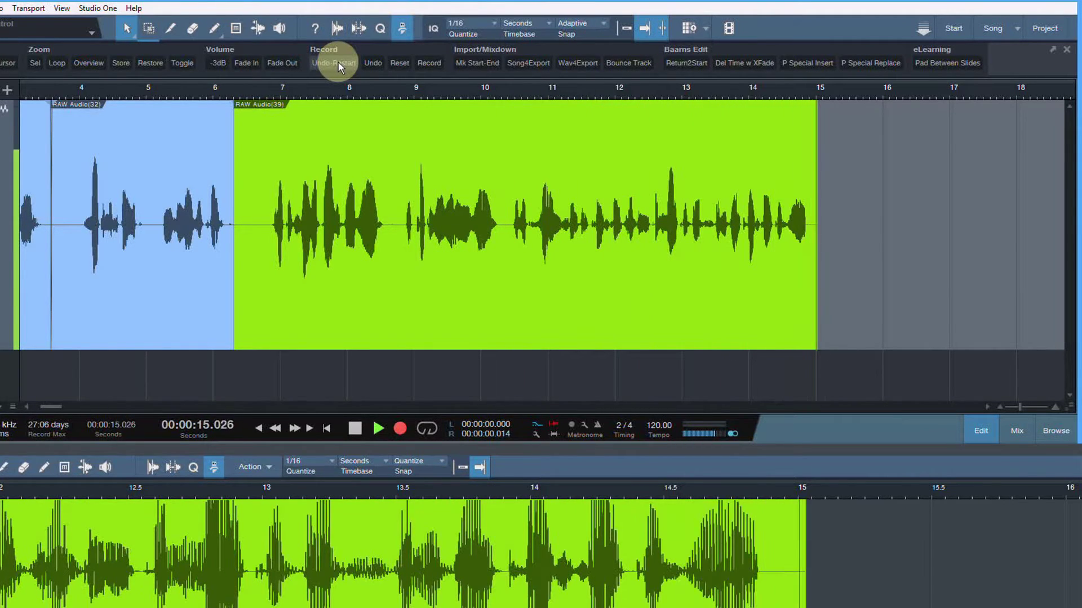
key("space")
left_click(339, 66)
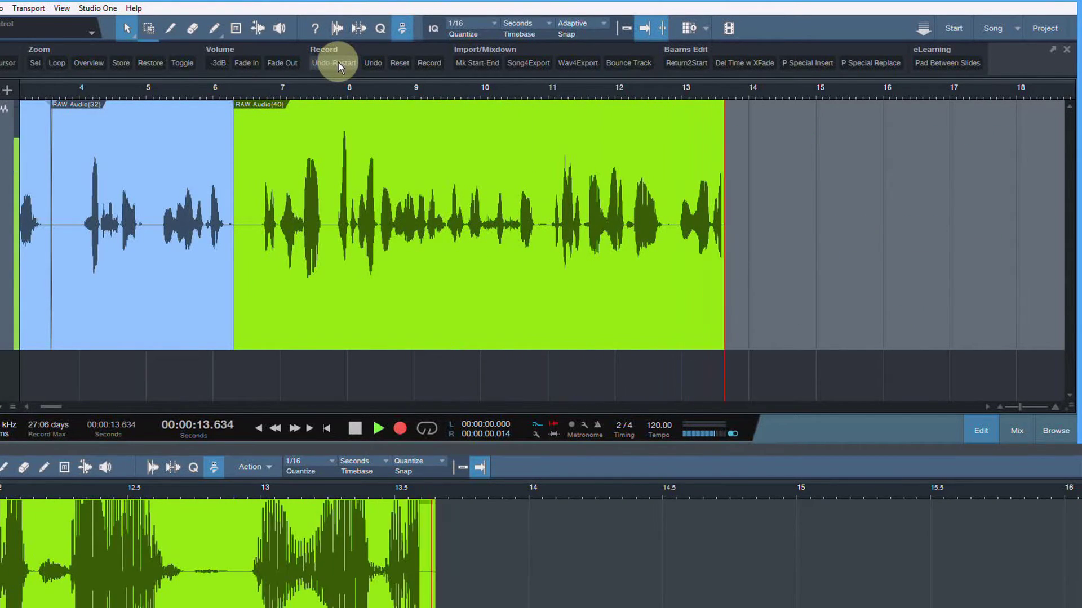
left_click(339, 64)
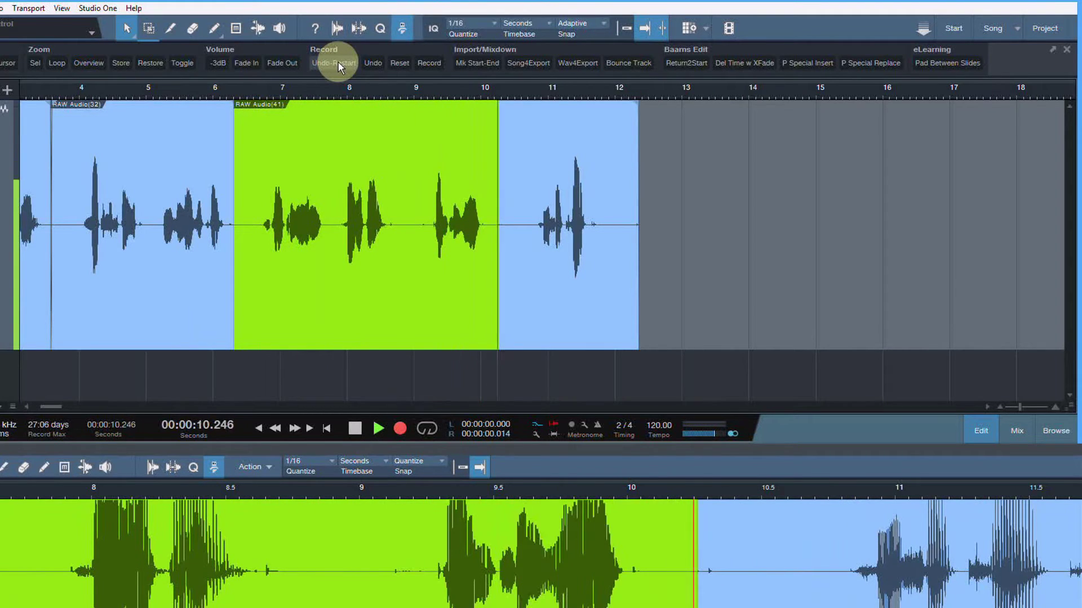
key("space")
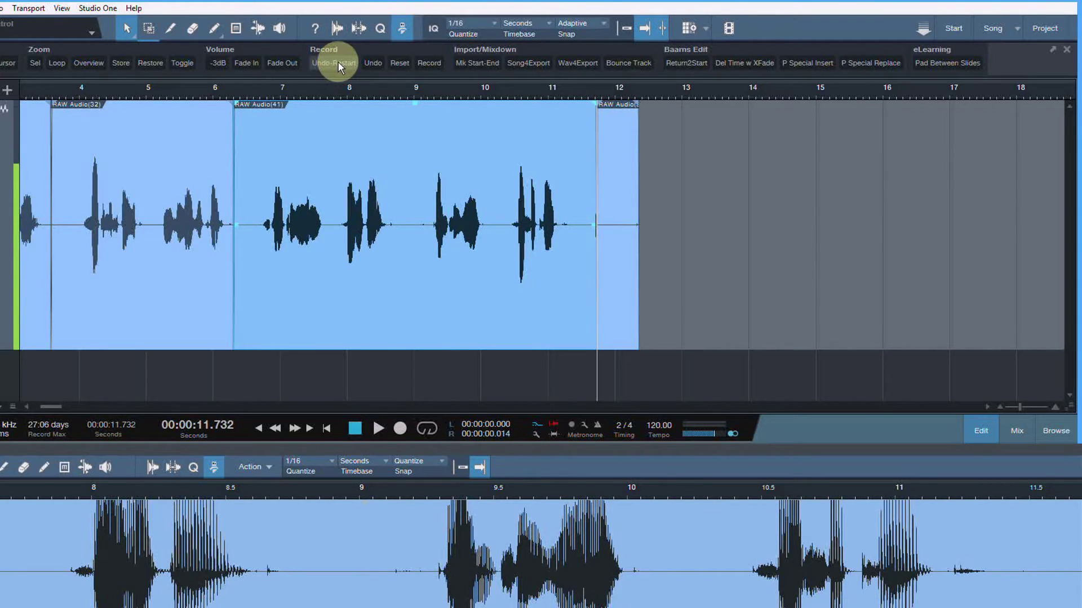
left_click(339, 66)
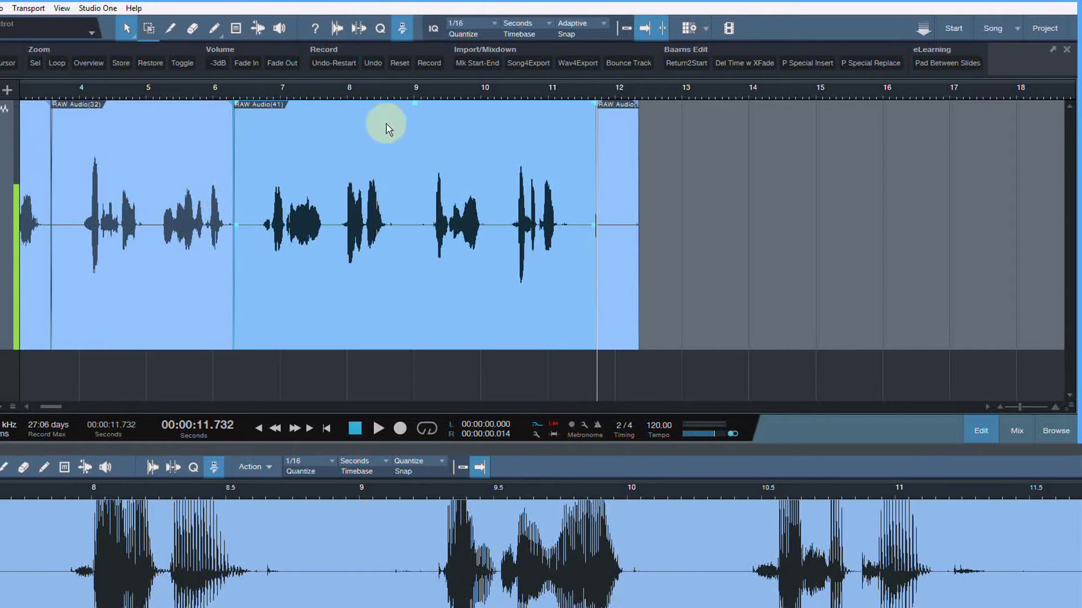
left_click_drag(597, 189, 567, 209)
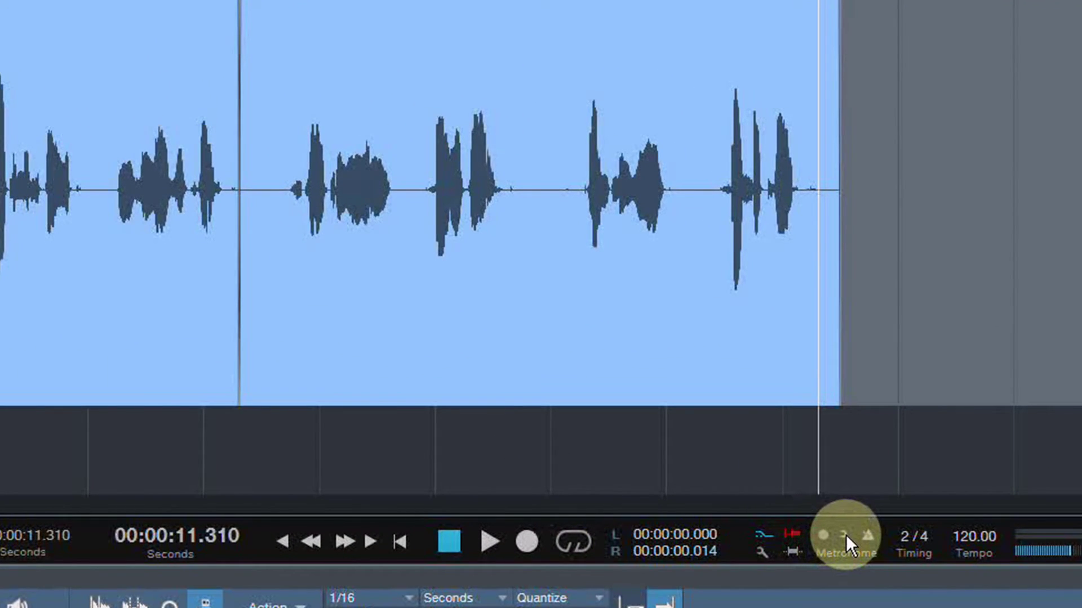
left_click(845, 535)
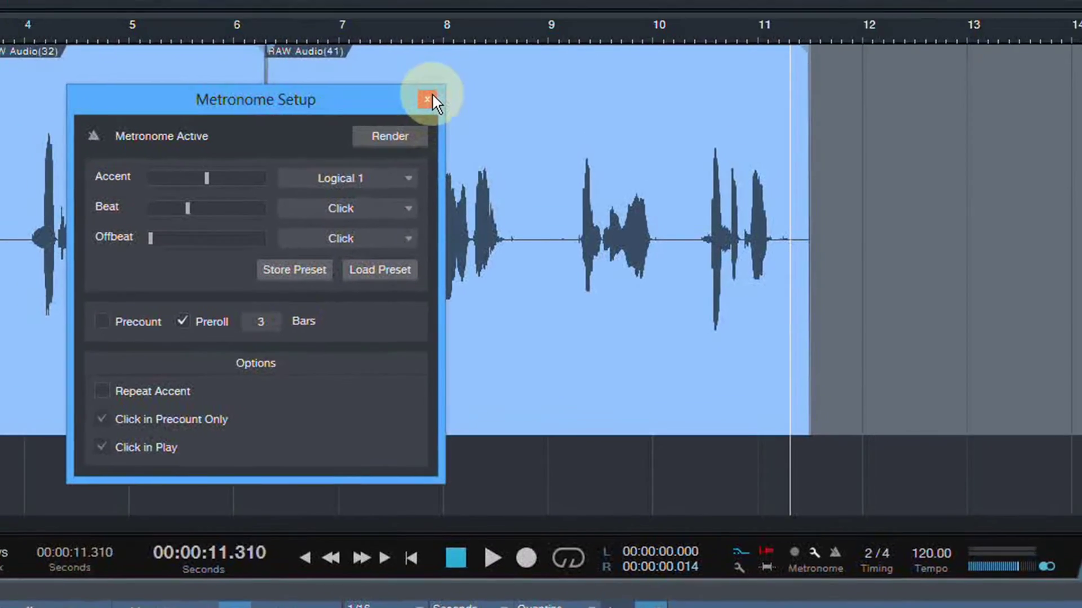
left_click(427, 100)
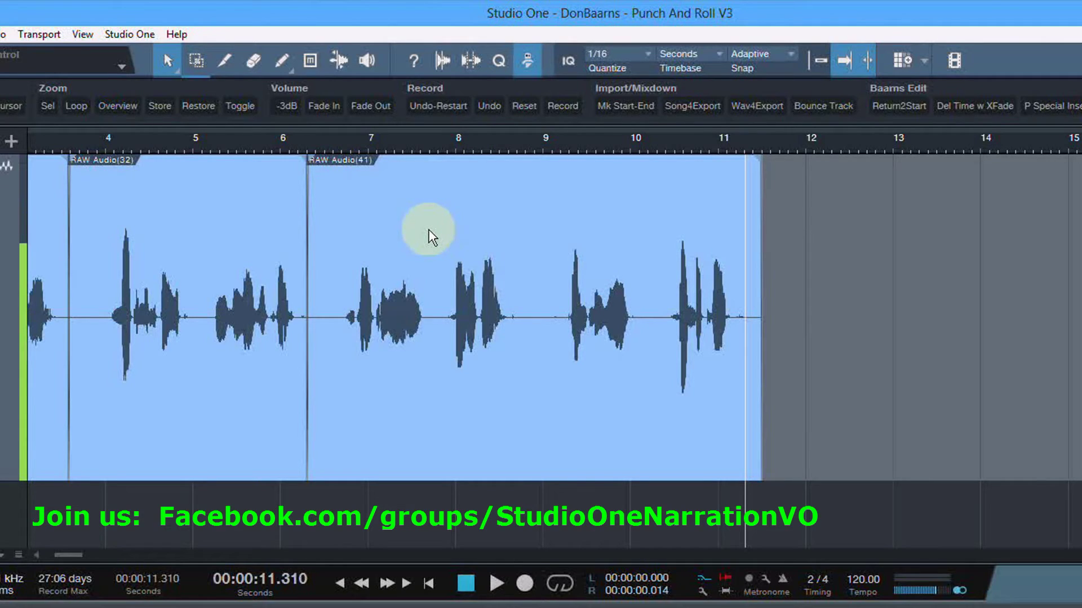
- Punch in at 8.7 s, undo the first try, and keep retake RAW Audio(43) running to about 12.7 s
left_click(518, 143)
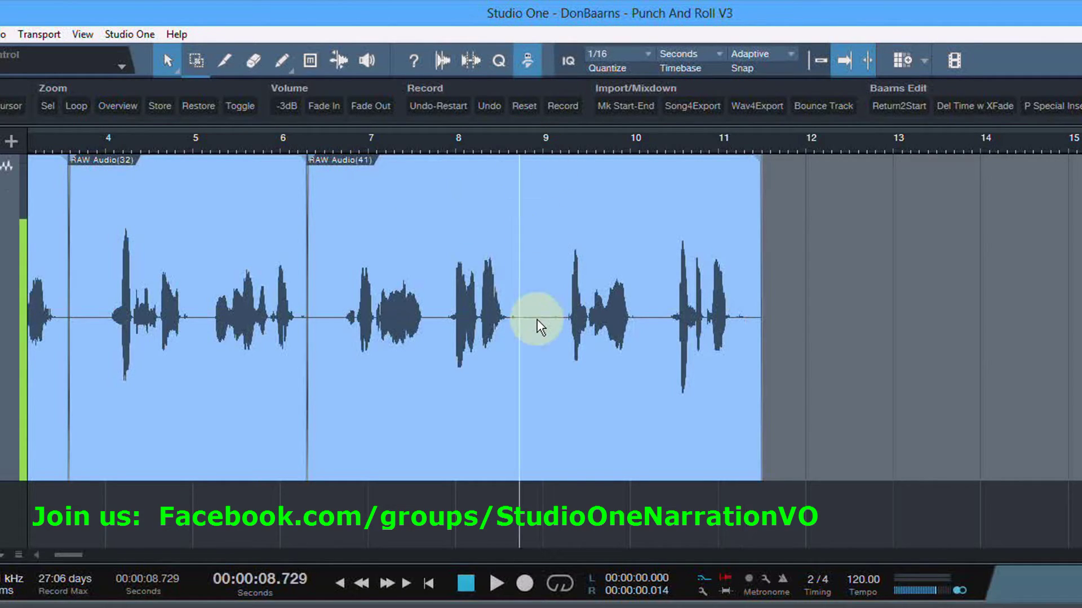
key("space")
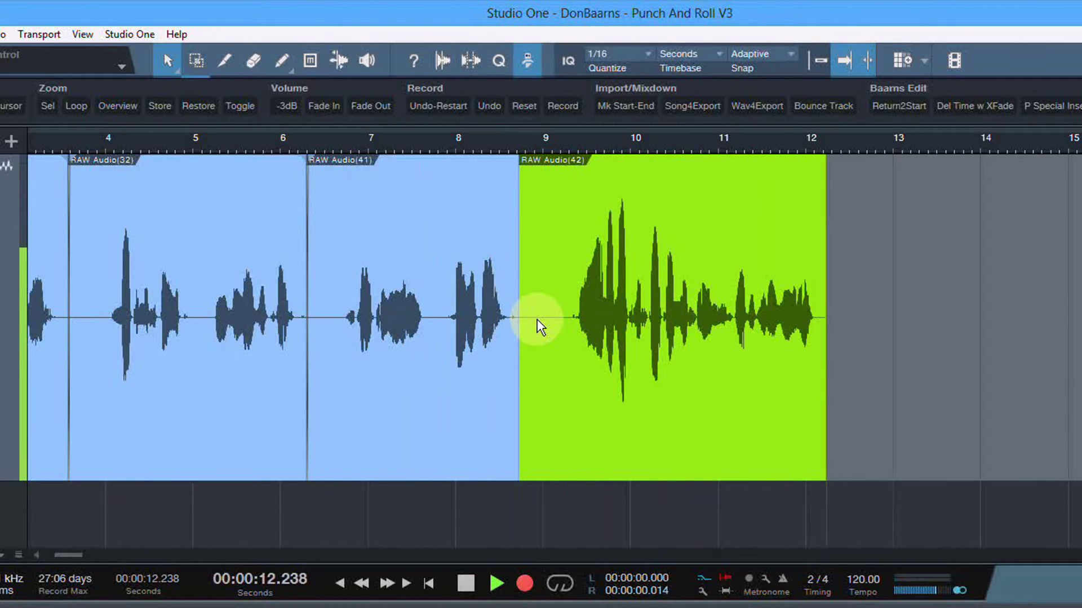
key("ctrl+z")
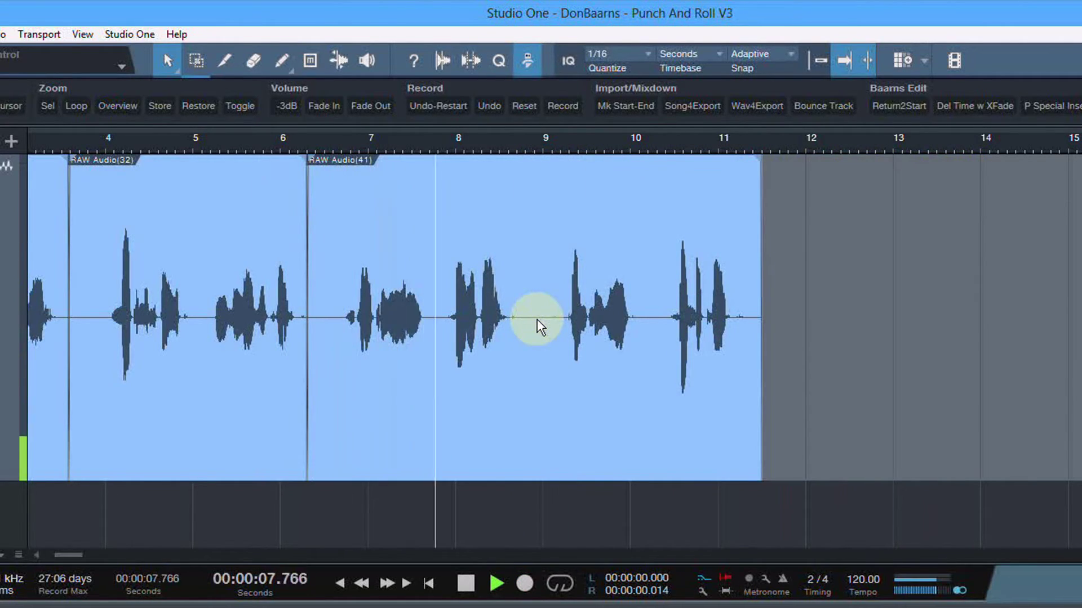
key("KP_Multiply")
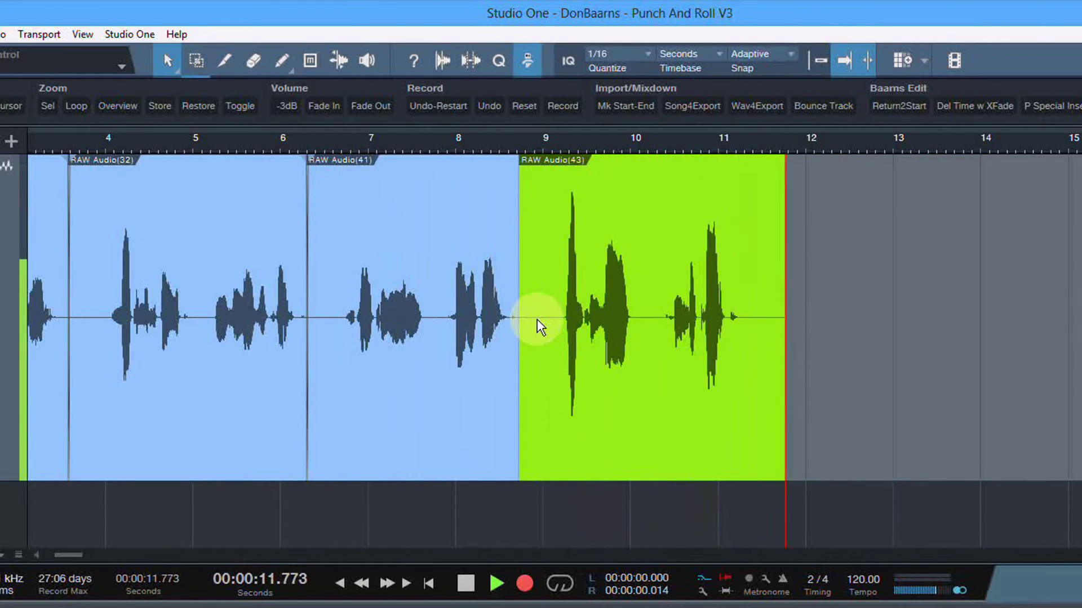
key("space")
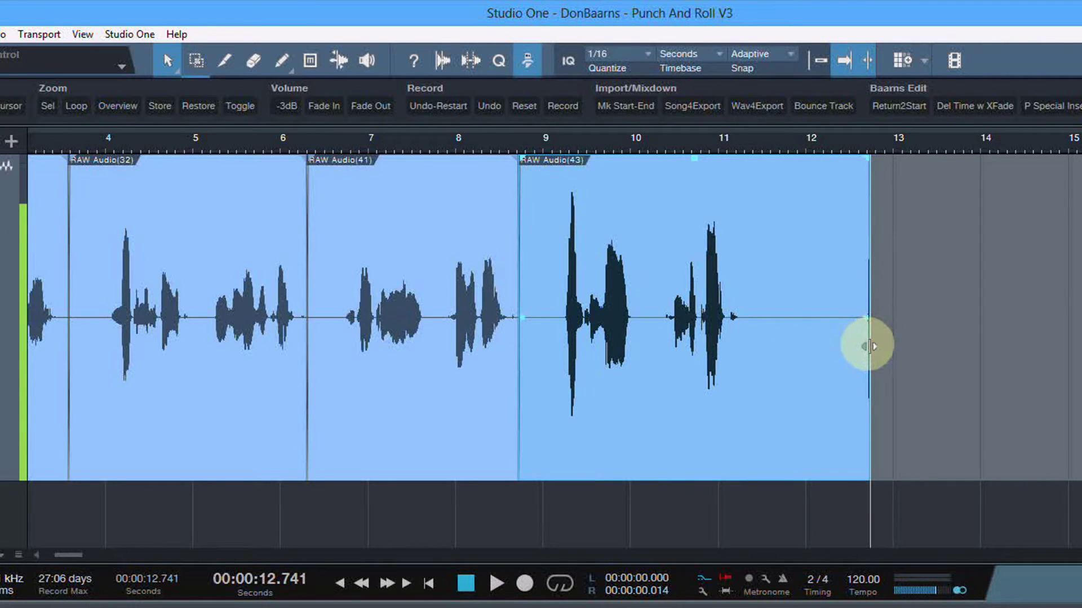
- Trim RAW Audio(43)'s end to about 11.5 s, then slip RAW Audio(43)'s and RAW Audio(41)'s audio earlier
left_click_drag(869, 346, 758, 357)
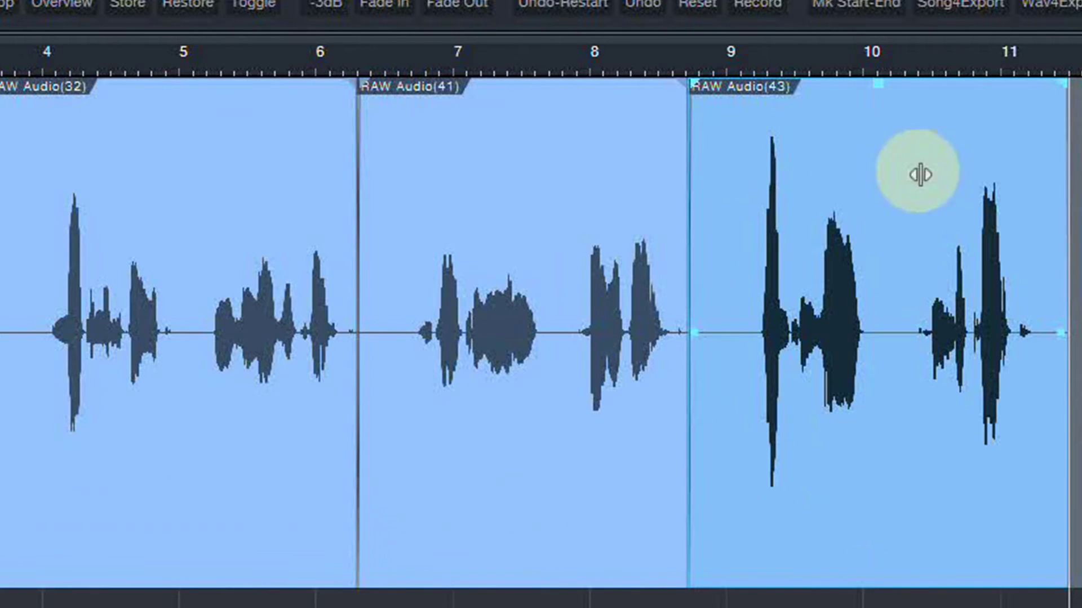
left_click_drag(886, 169, 898, 229)
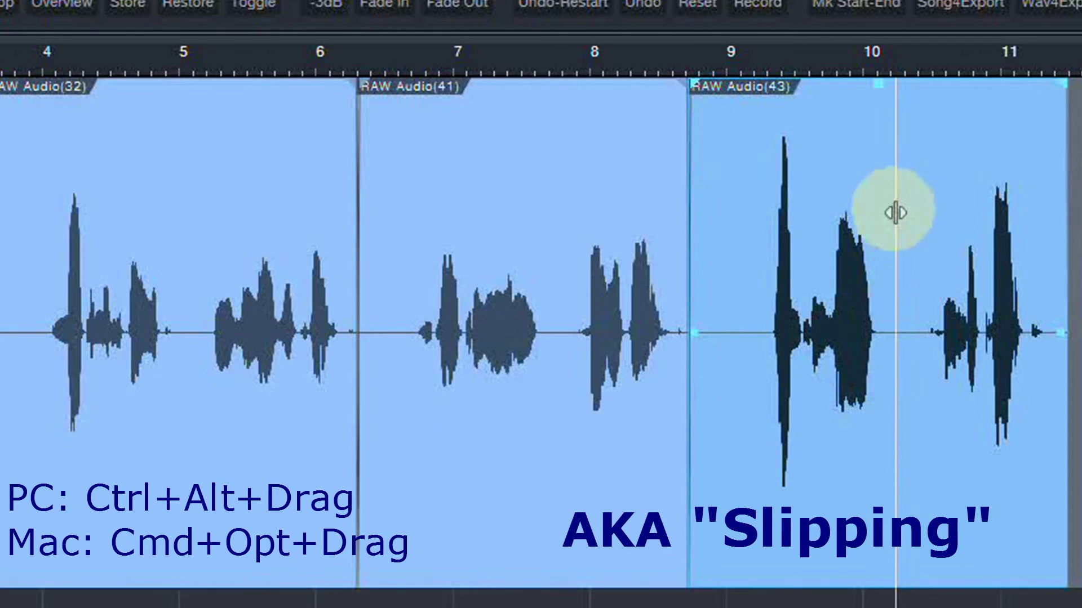
mouse_move(874, 181)
left_mouse_down()
mouse_move(833, 181)
mouse_move(855, 183)
left_mouse_up()
left_click_drag(496, 194, 476, 207)
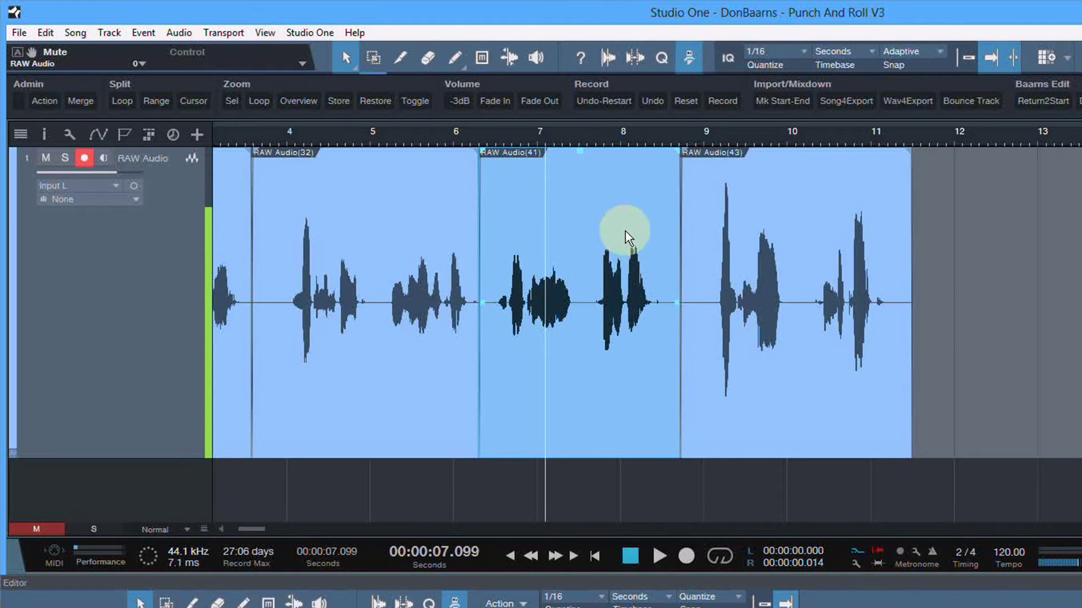
- Lower RAW Audio(43)'s volume by about 4.5 dB and move its start earlier to around 8.6 s
left_click(766, 173)
mouse_move(796, 151)
left_mouse_down()
mouse_move(796, 183)
mouse_move(794, 167)
left_mouse_up()
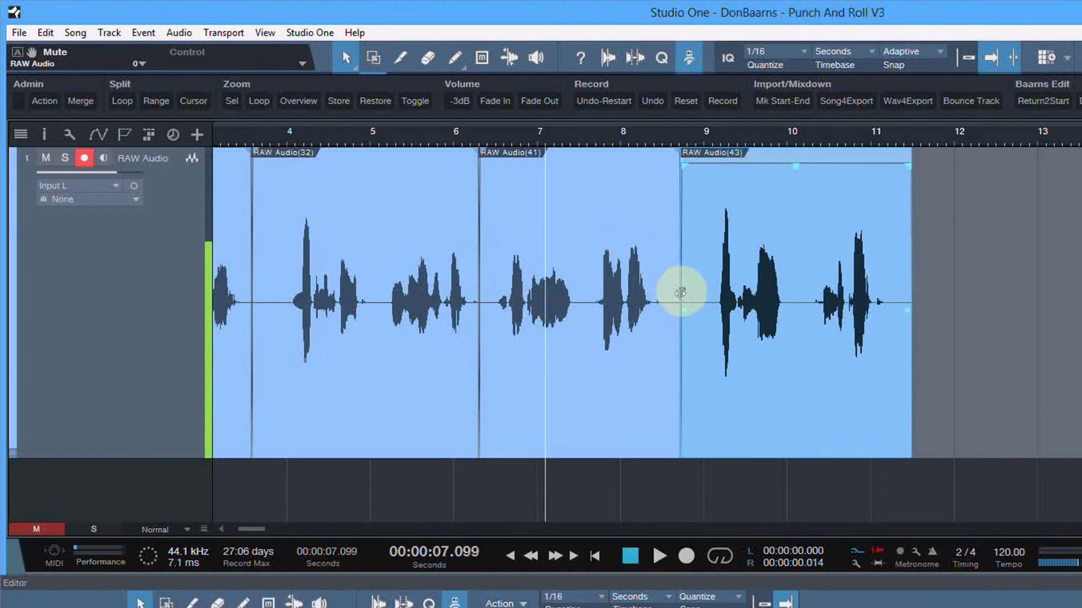
left_click_drag(680, 300, 668, 293)
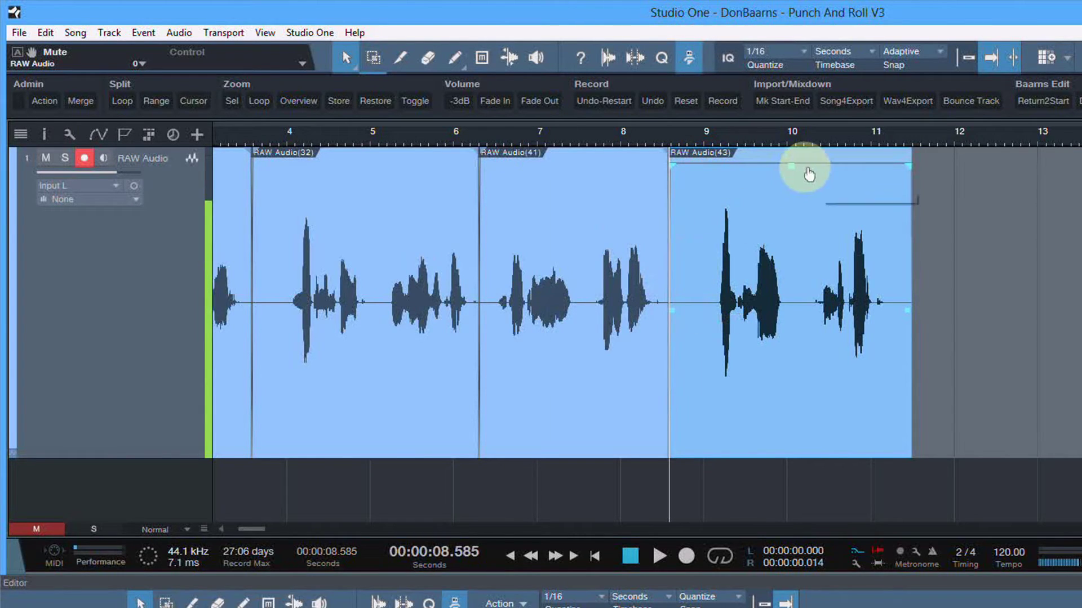
mouse_move(801, 165)
left_mouse_down()
mouse_move(797, 231)
mouse_move(808, 186)
mouse_move(801, 210)
mouse_move(799, 176)
left_mouse_up()
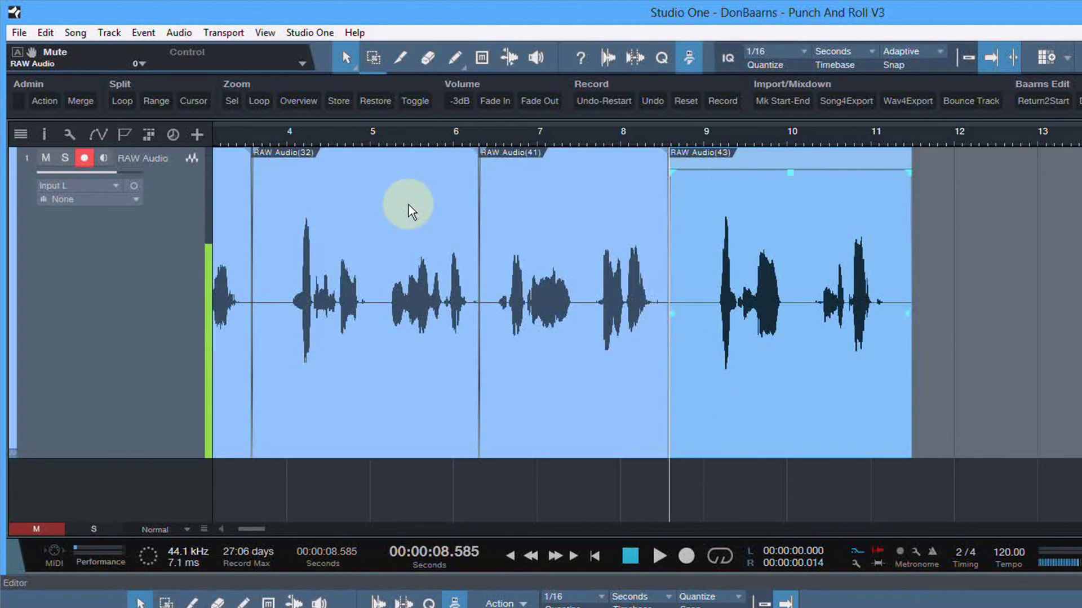
- Undo a trial merge of the voice events, then loop RAW Audio(41) from about 6.3 to 8.6 s
left_click_drag(431, 134, 714, 133)
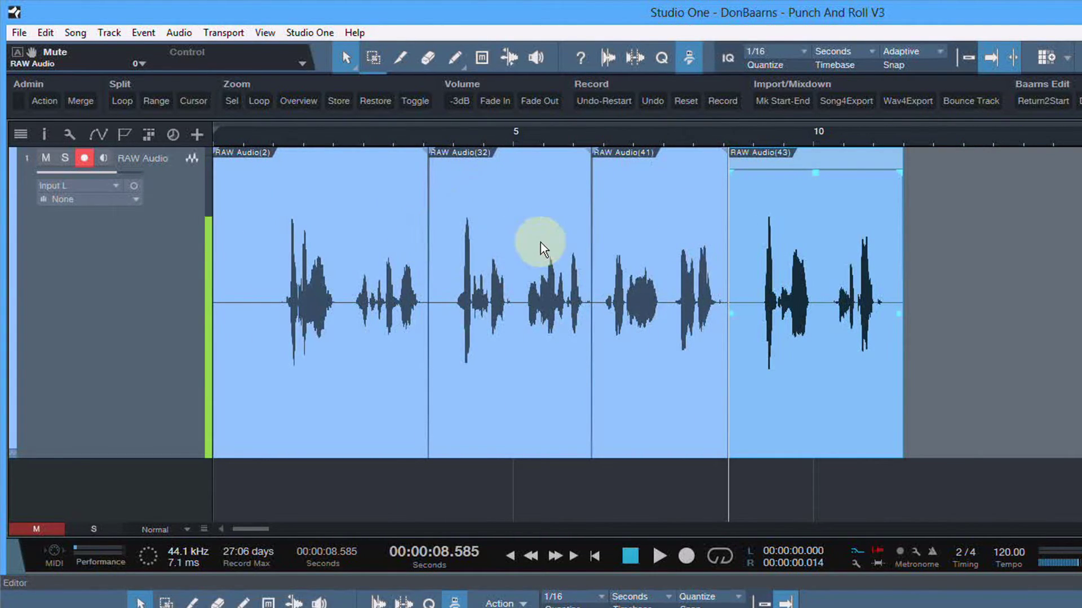
key("ctrl+a")
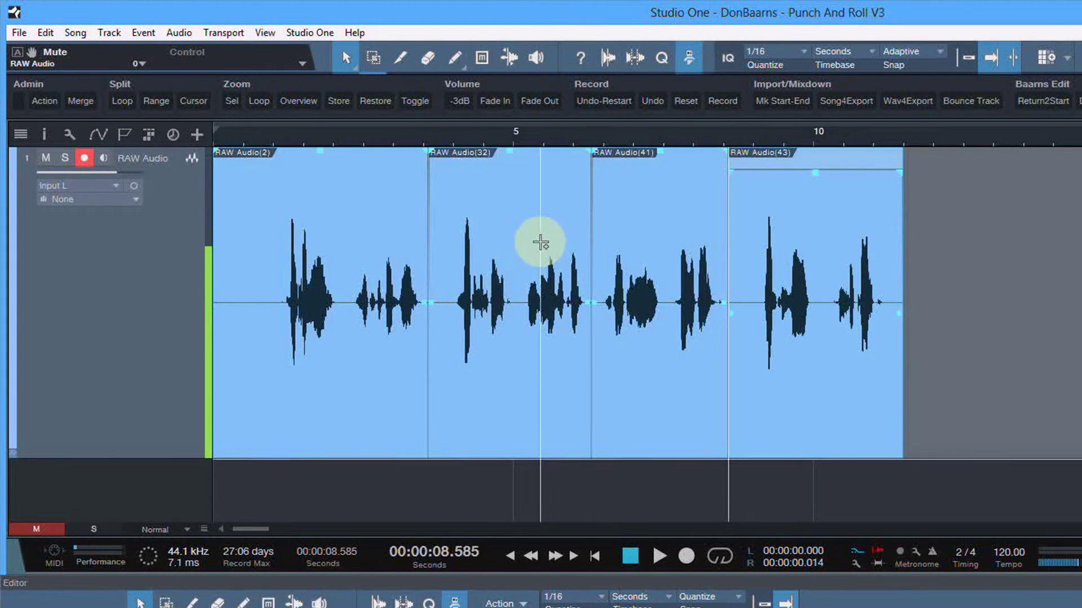
key("ctrl+b")
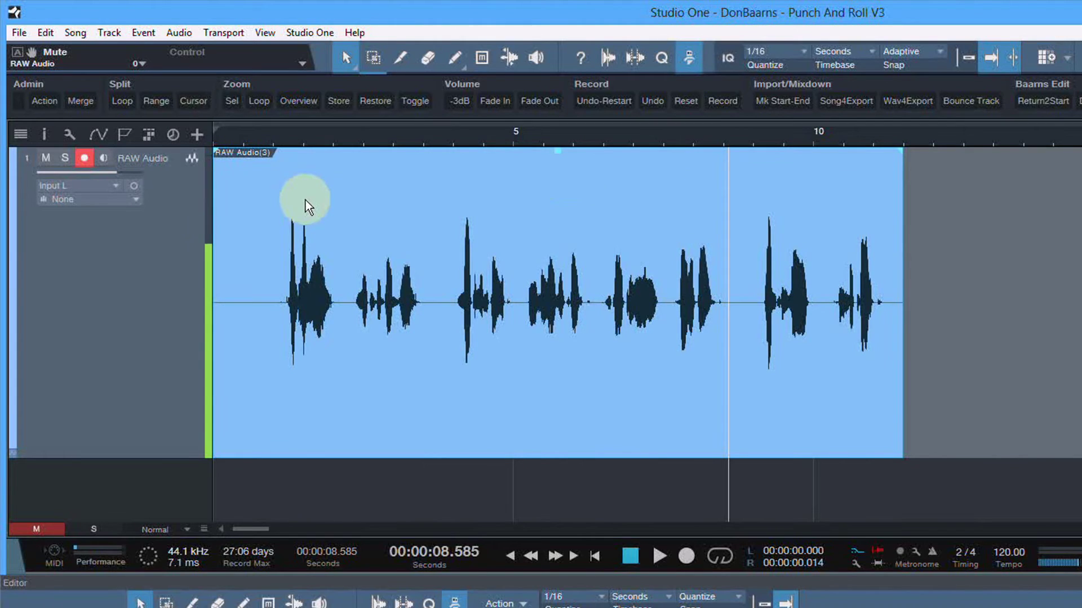
key("ctrl+z")
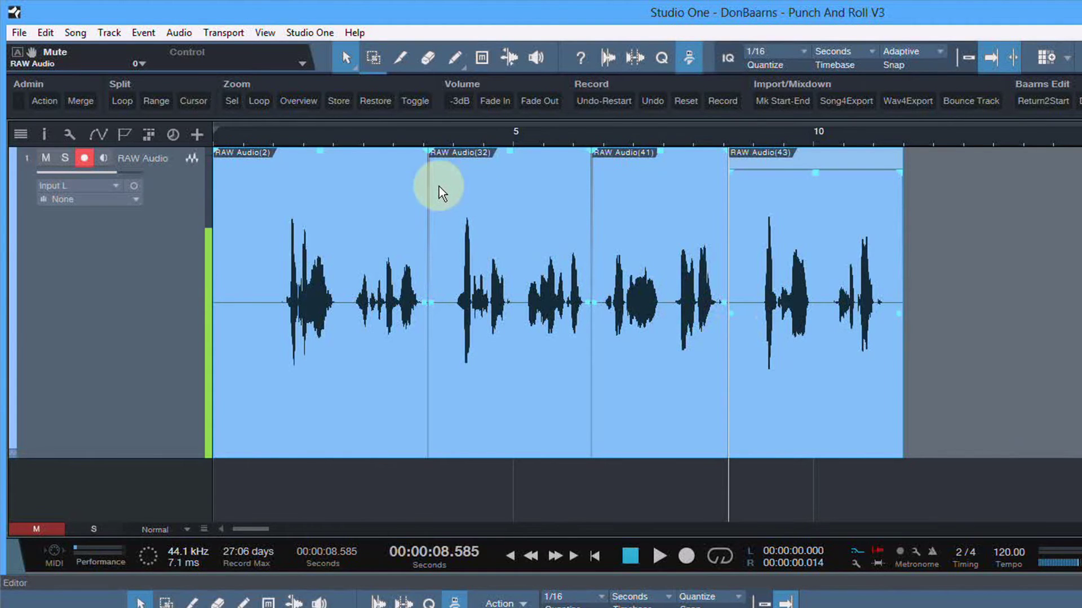
left_click_drag(591, 199, 692, 193)
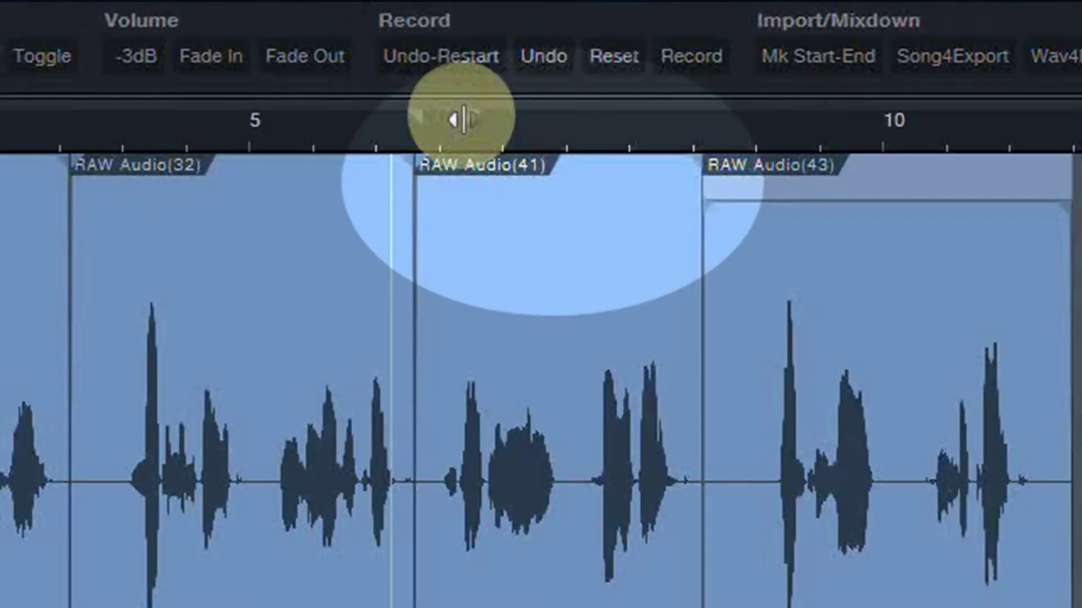
- Align the loop range with RAW Audio(41)'s start and RAW Audio(43)'s start
left_click_drag(462, 119, 694, 119)
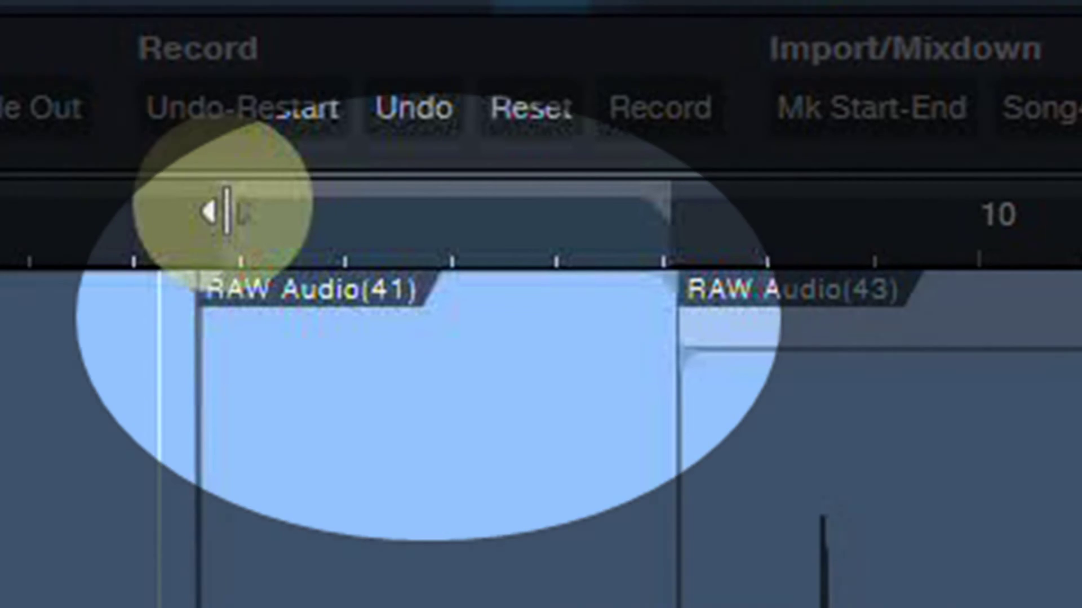
left_click_drag(225, 213, 202, 213)
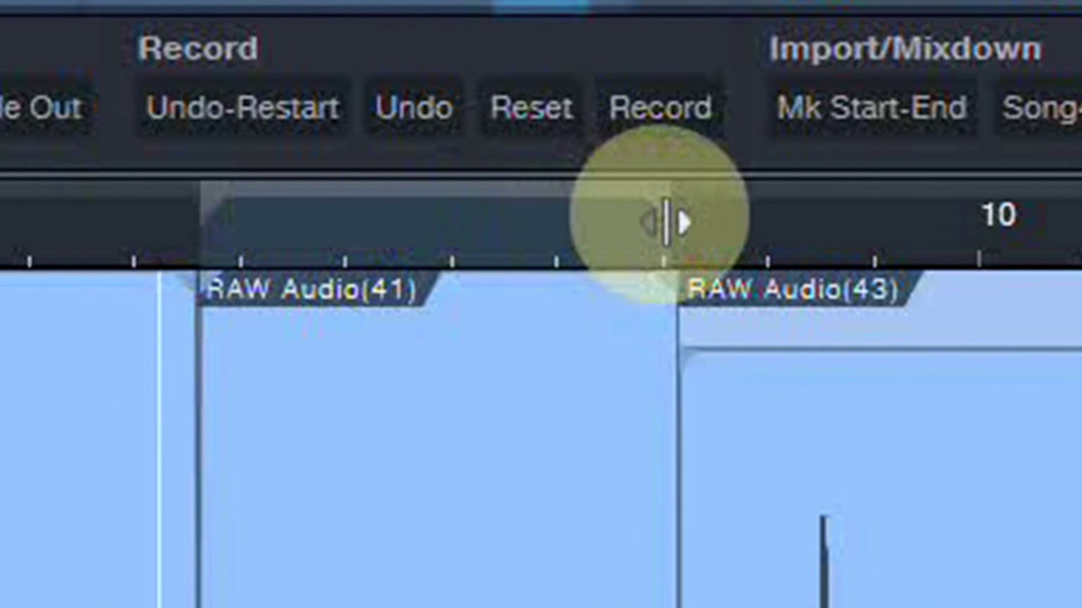
left_click_drag(666, 221, 678, 222)
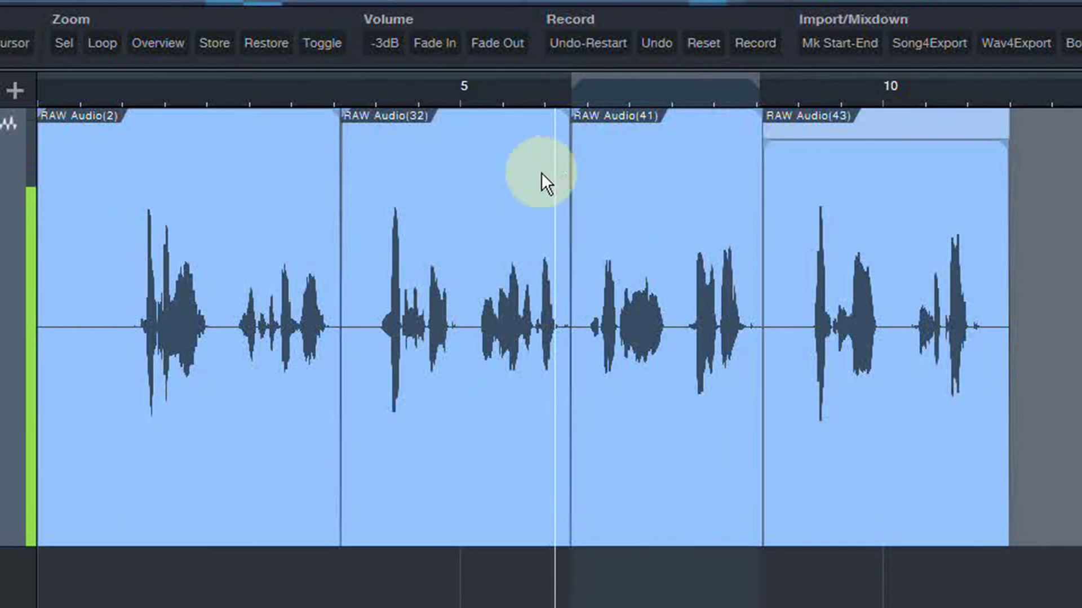
- Record an auto-punched retake, RAW Audio(47), into the 6.3–8.5 s loop with pre-roll
left_click(434, 94)
key("space")
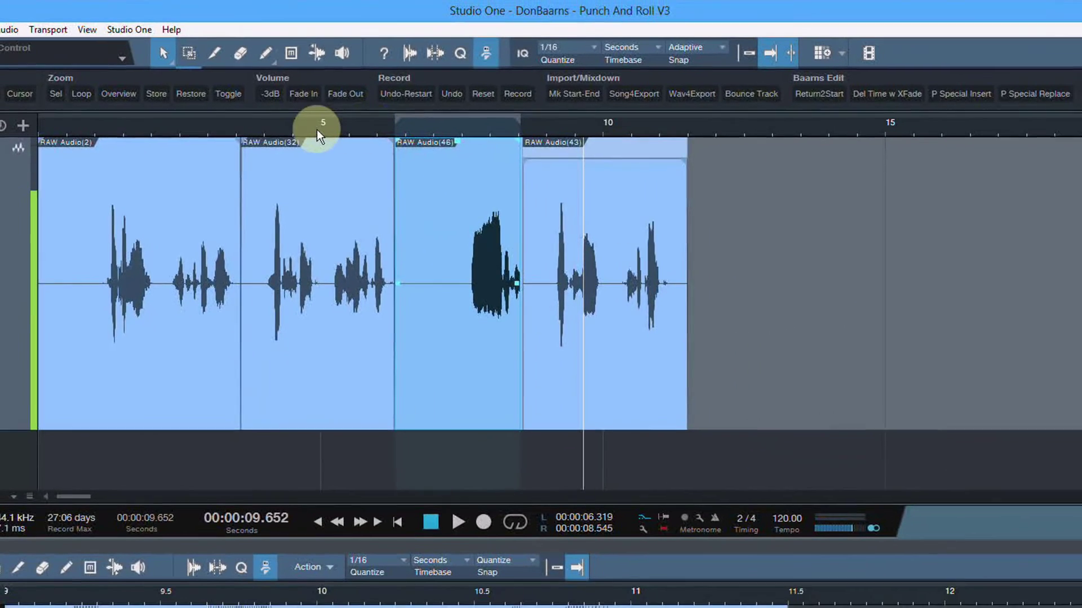
left_click_drag(316, 129, 296, 128)
key("space")
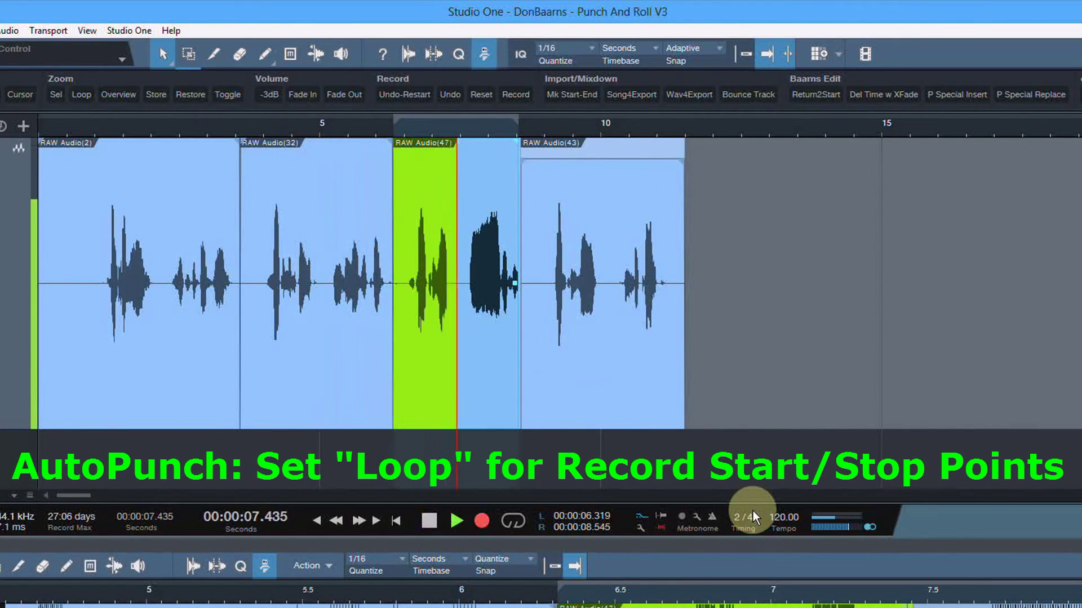
key("space")
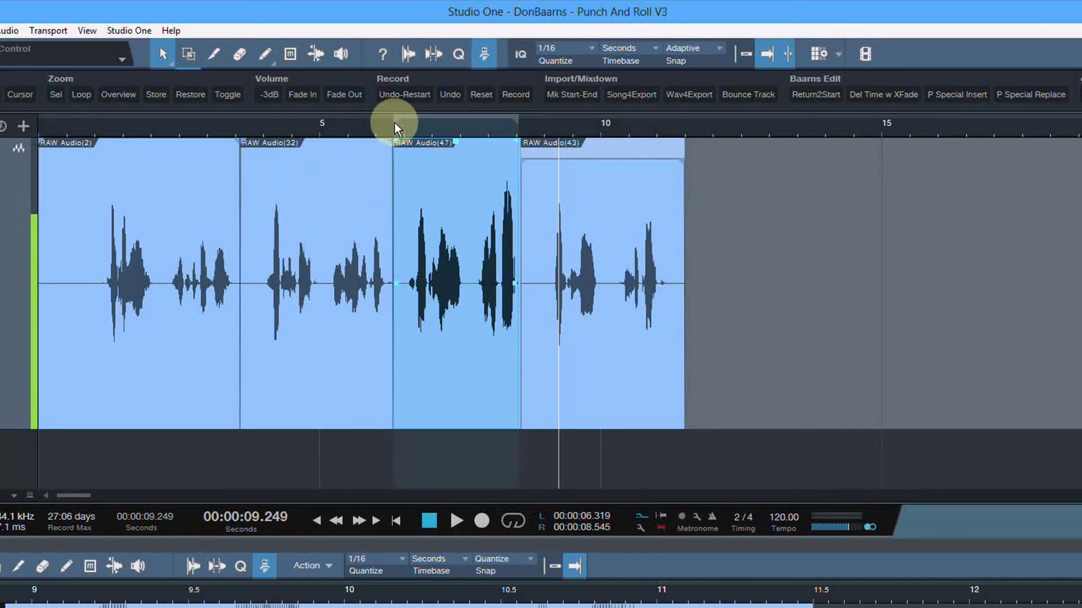
- Undo the two retakes and record a fresh punched-in take, RAW Audio(49), spanning about 6.3–9.9 s
key("ctrl+z")
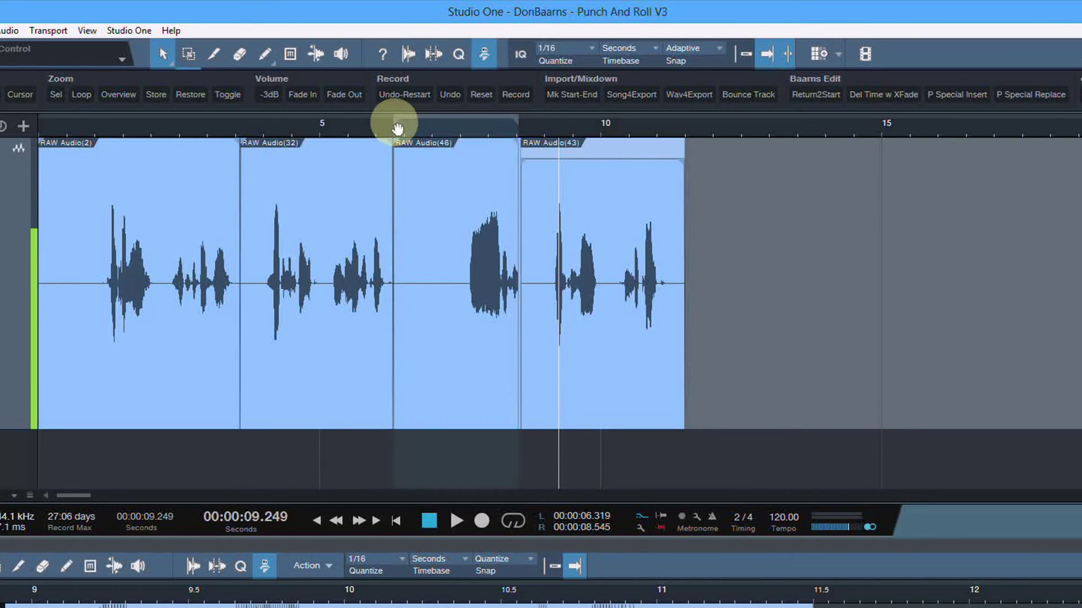
key("ctrl+z")
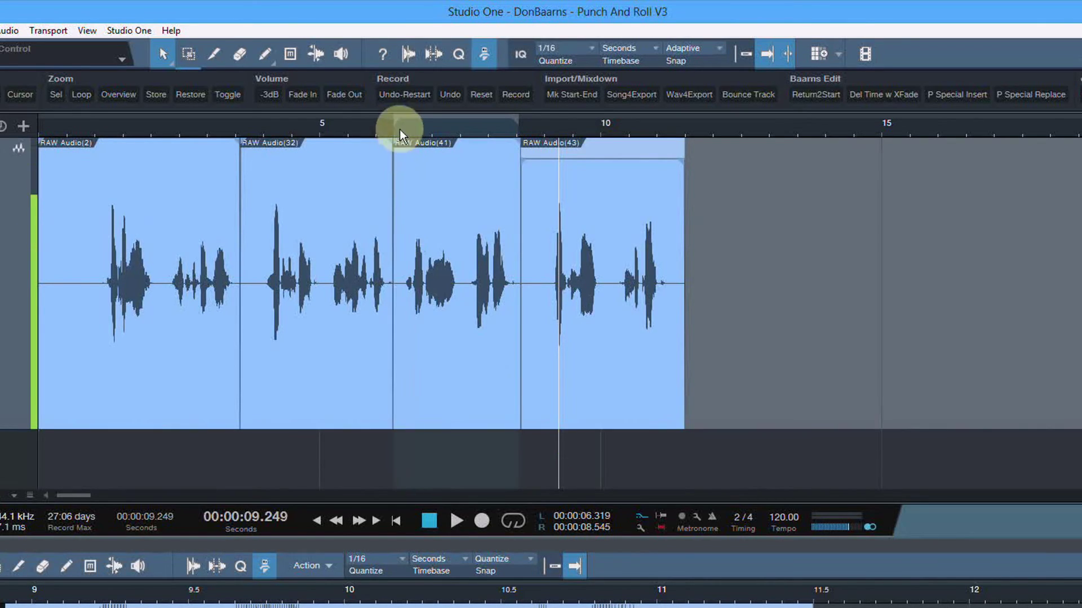
left_click(398, 131)
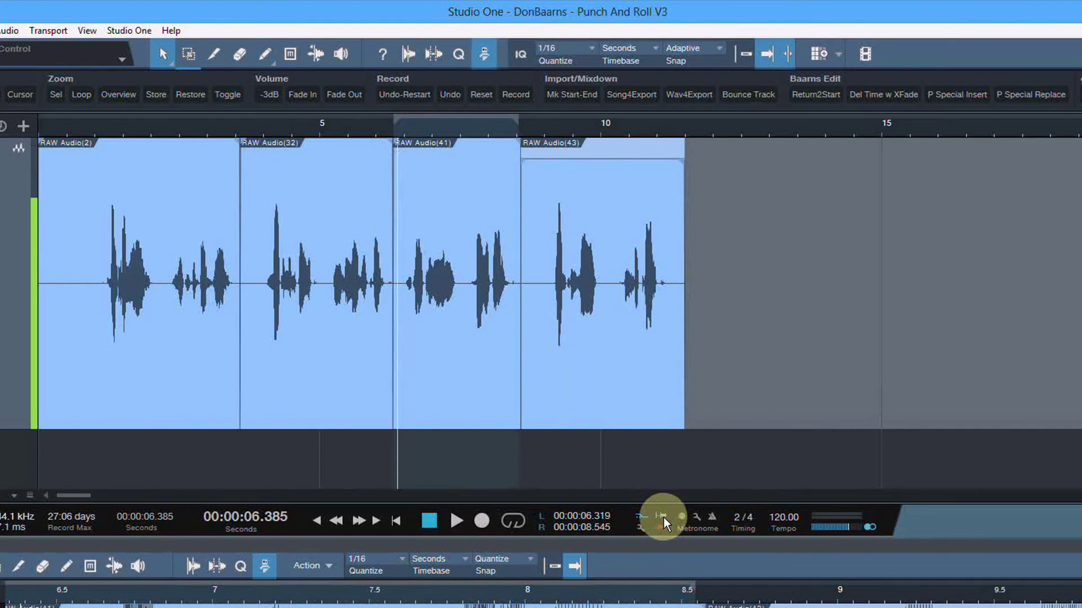
key("space")
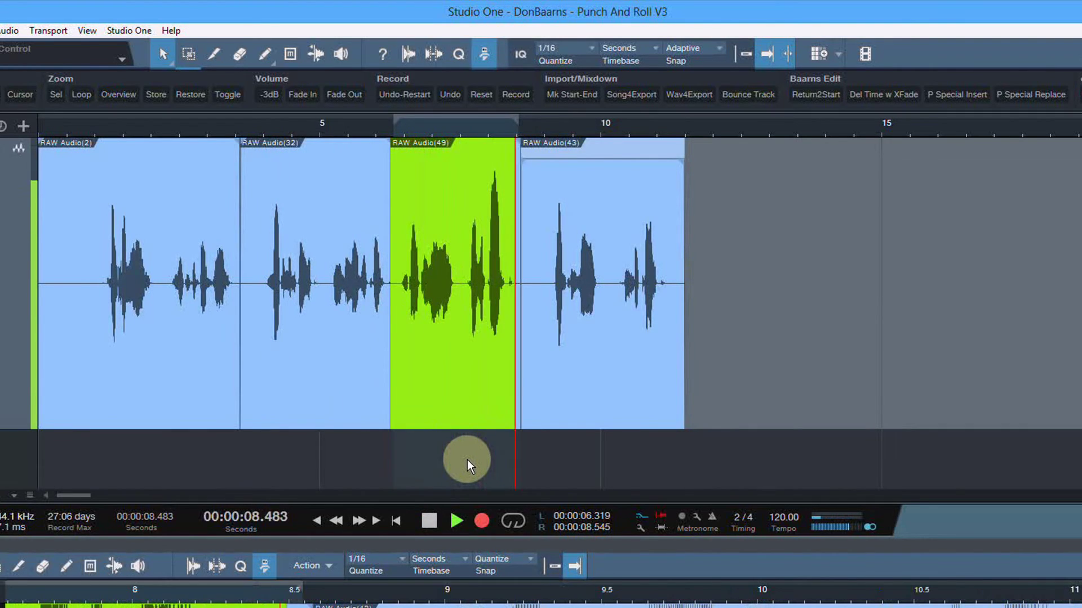
key("space")
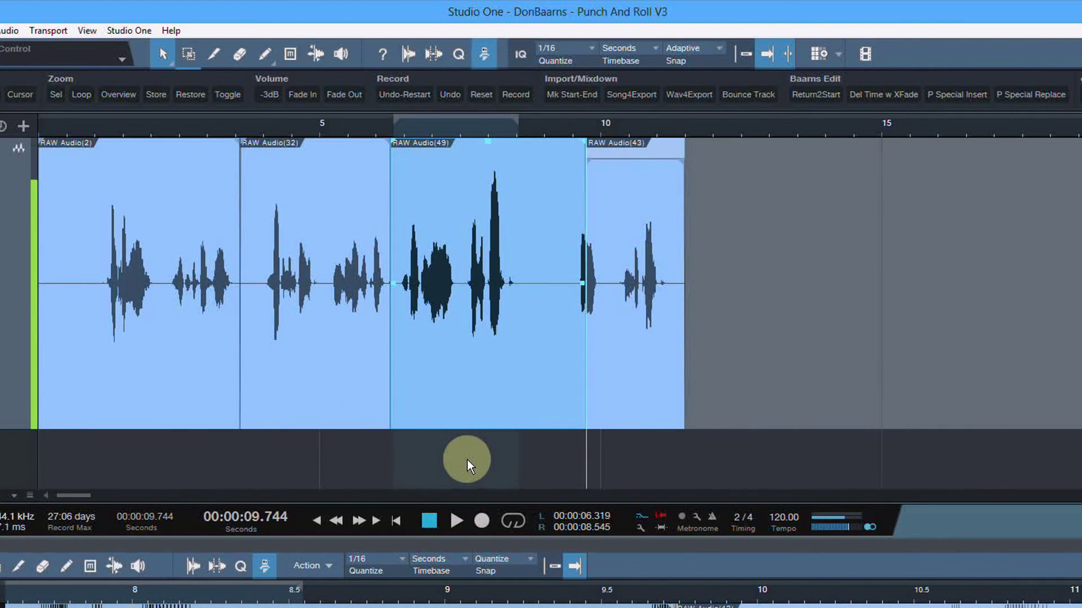
left_click(587, 372)
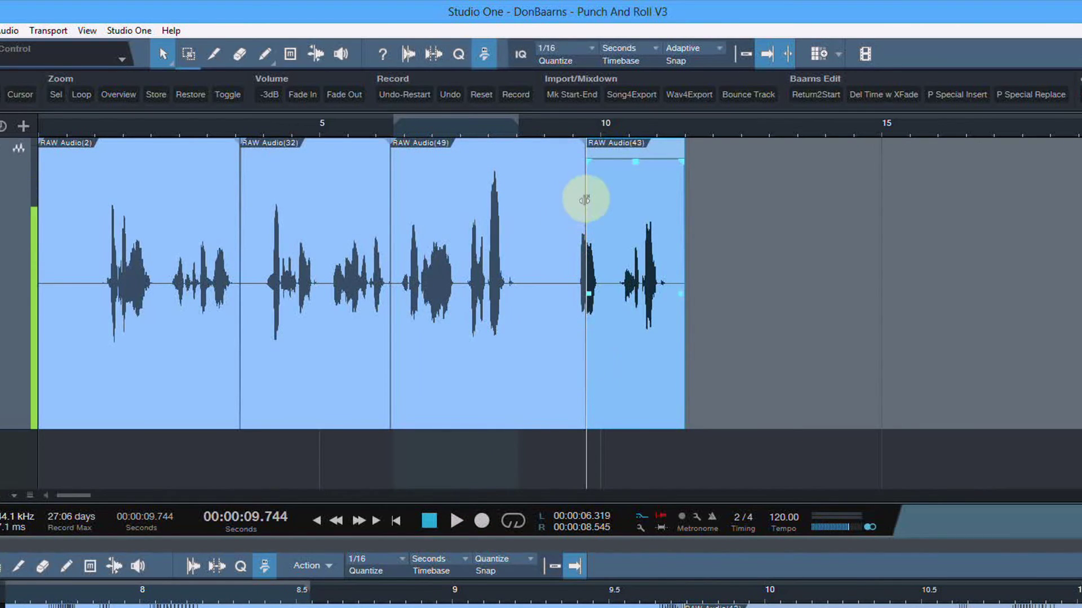
- Extend RAW Audio(43)'s start earlier and slip RAW Audio(49)'s audio left so they meet near 8.6 s
left_click_drag(586, 198, 534, 215)
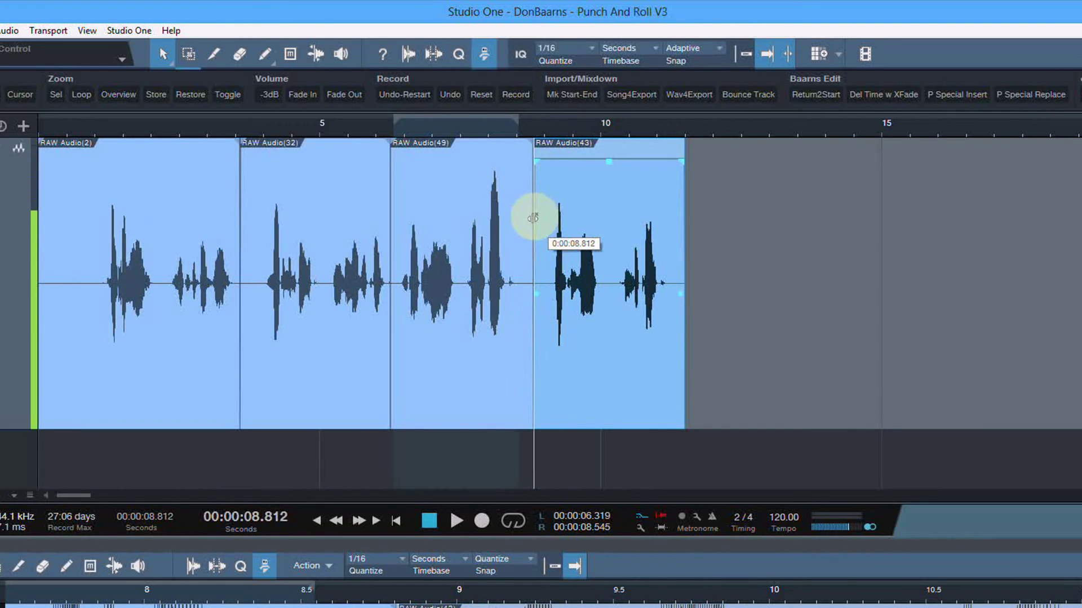
left_click(432, 341)
left_click(447, 344)
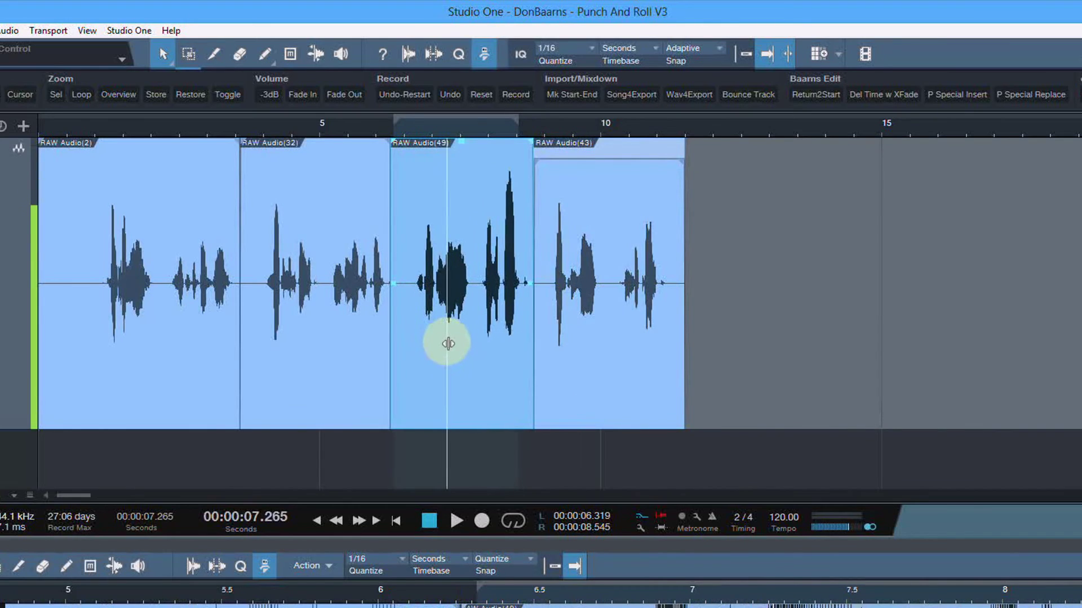
left_click_drag(448, 344, 440, 347)
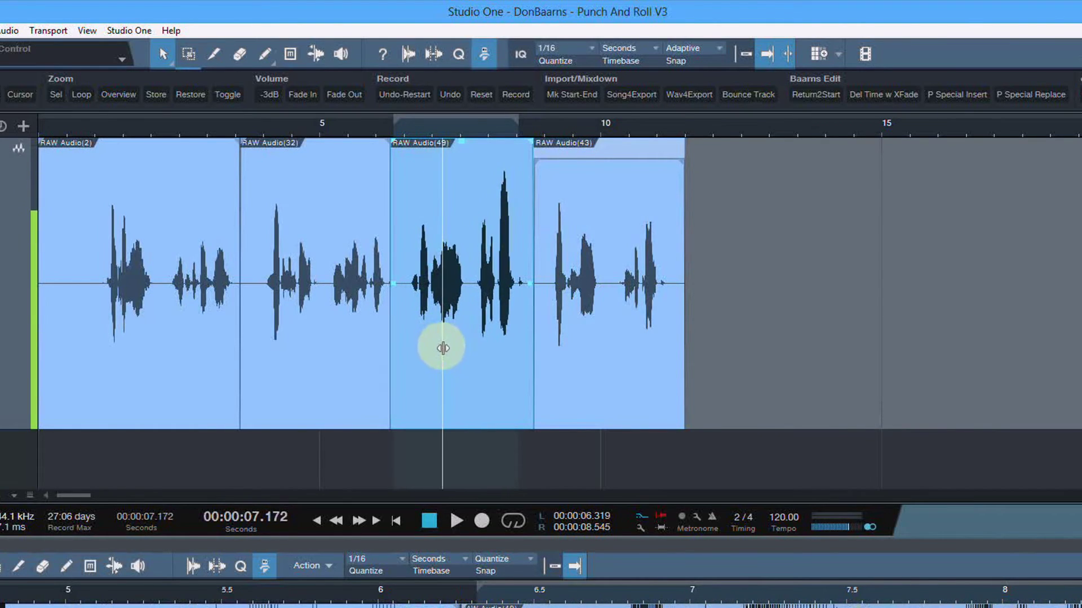
left_click_drag(444, 348, 441, 352)
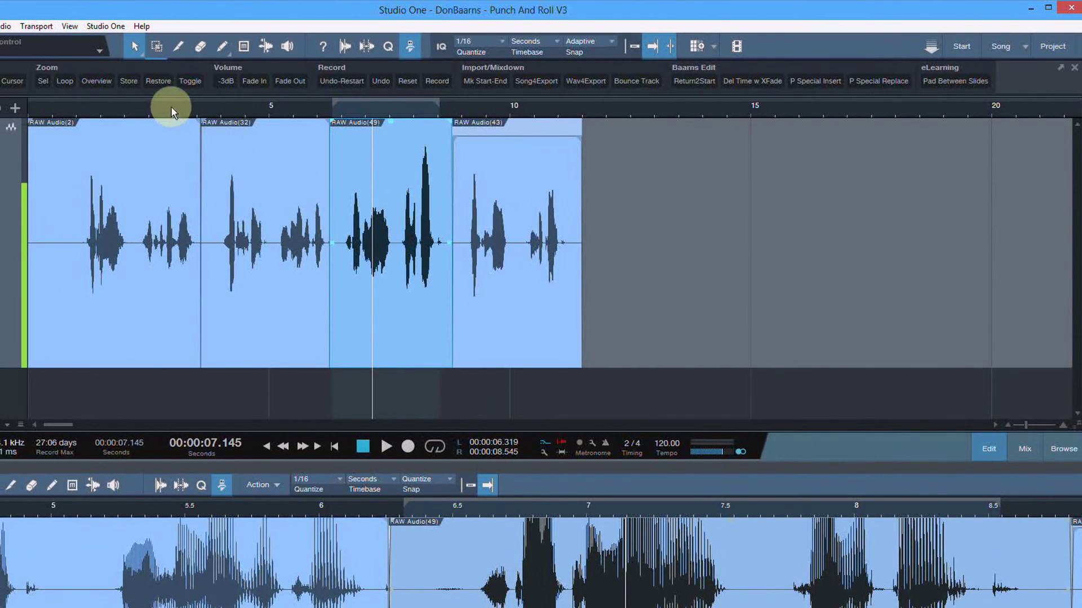
- Audition the clip starts, then trim RAW Audio(49) to begin later and set RAW Audio(32)'s start near 3.6 s
left_click(122, 108)
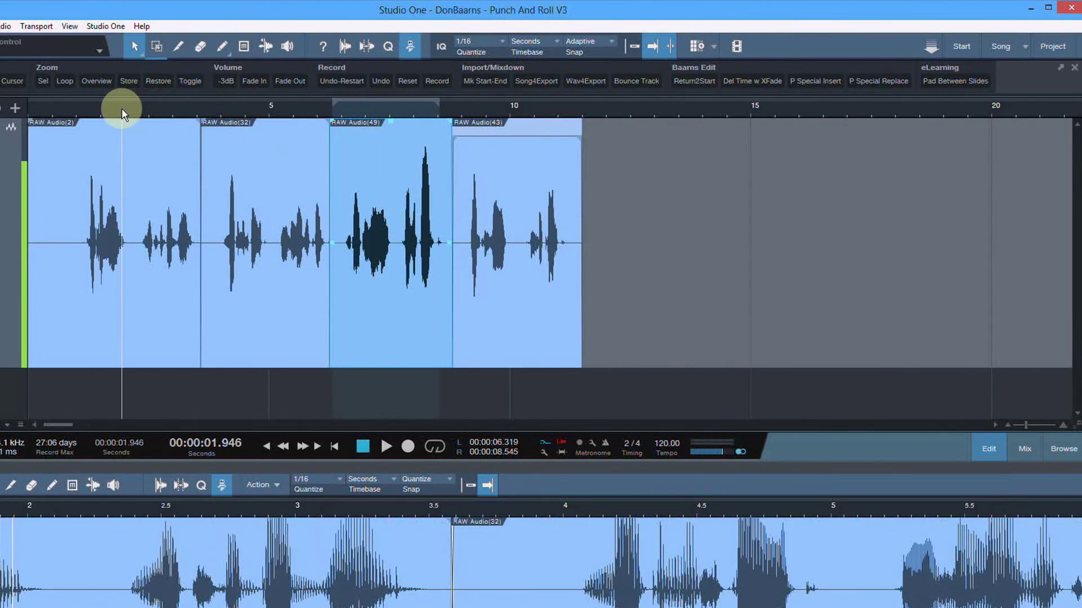
left_click(201, 104)
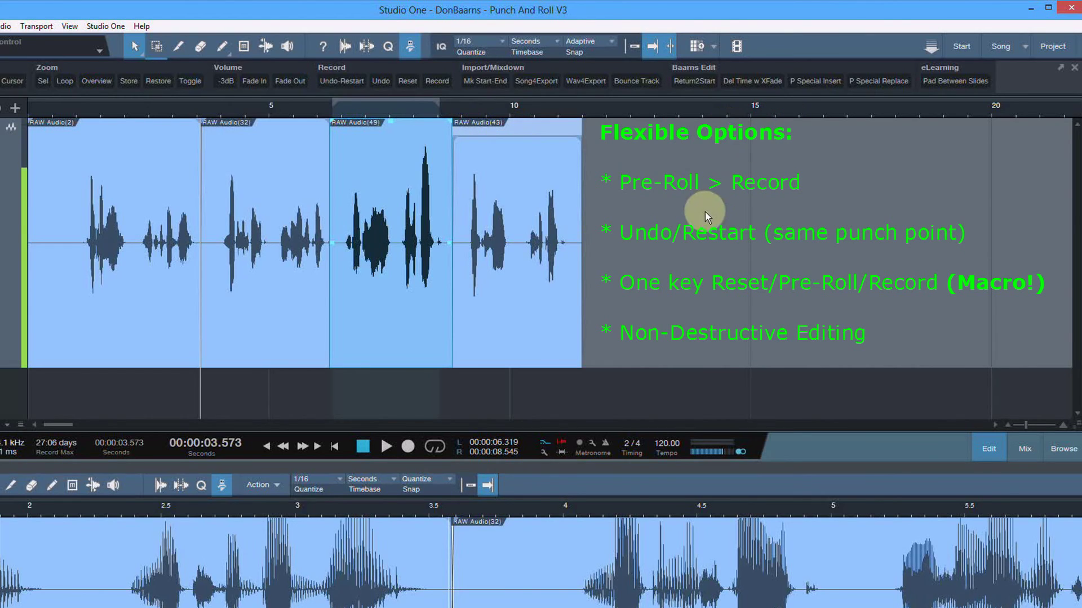
left_click(328, 110)
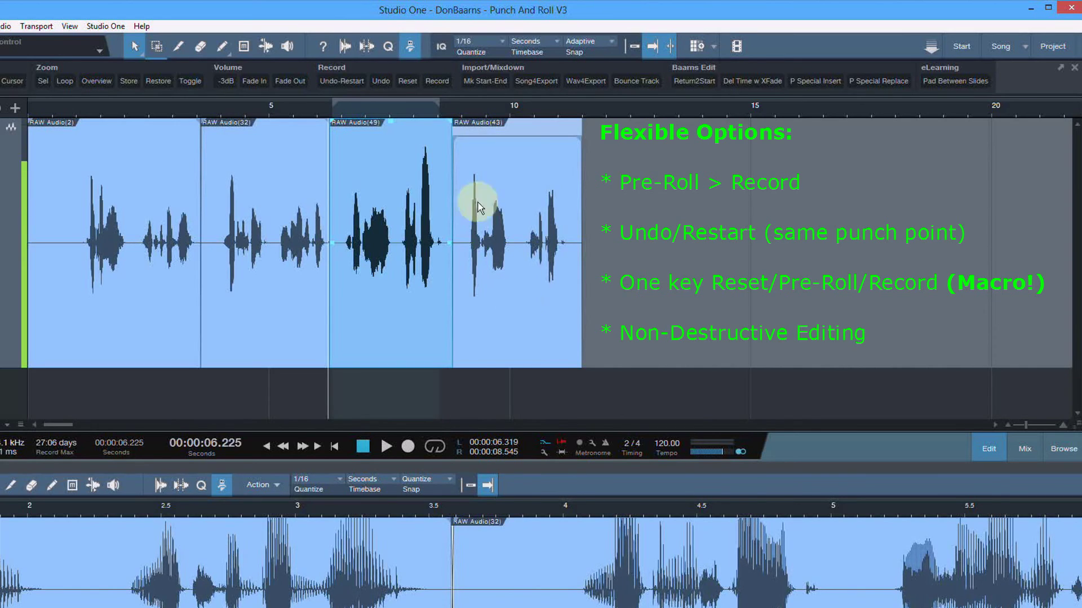
mouse_move(331, 146)
left_mouse_down()
mouse_move(343, 150)
mouse_move(335, 153)
left_mouse_up()
mouse_move(201, 155)
left_mouse_down()
mouse_move(222, 160)
mouse_move(189, 159)
mouse_move(210, 158)
mouse_move(201, 164)
left_mouse_up()
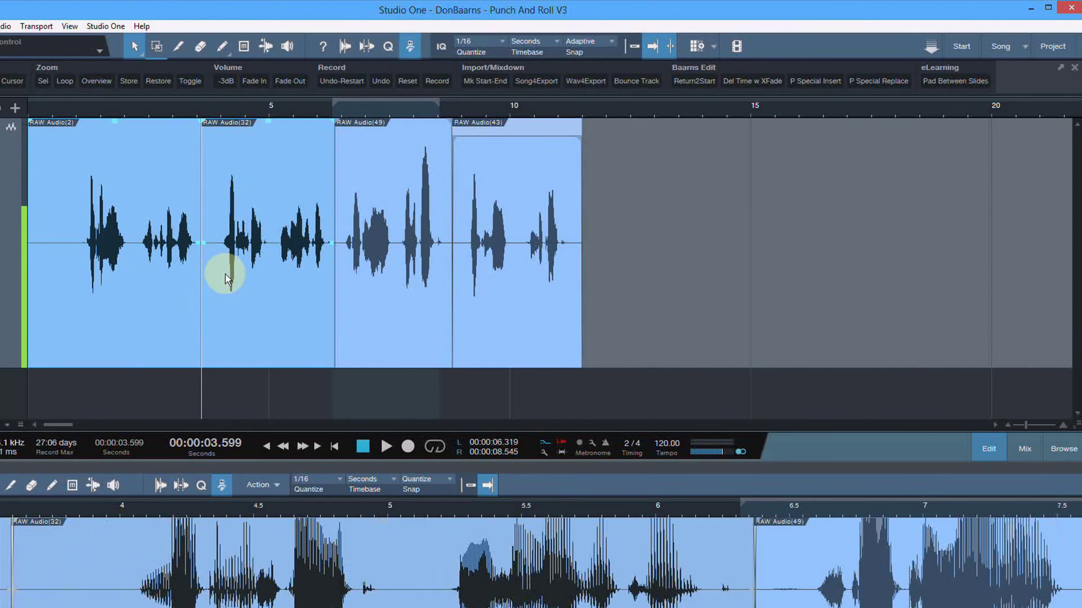
- Slip the audio inside RAW Audio(32) while keeping its clip edges fixed, then select the clip
left_click(244, 317)
mouse_move(244, 319)
left_mouse_down()
mouse_move(220, 319)
mouse_move(241, 304)
mouse_move(256, 311)
mouse_move(247, 319)
left_mouse_up()
left_click(263, 202)
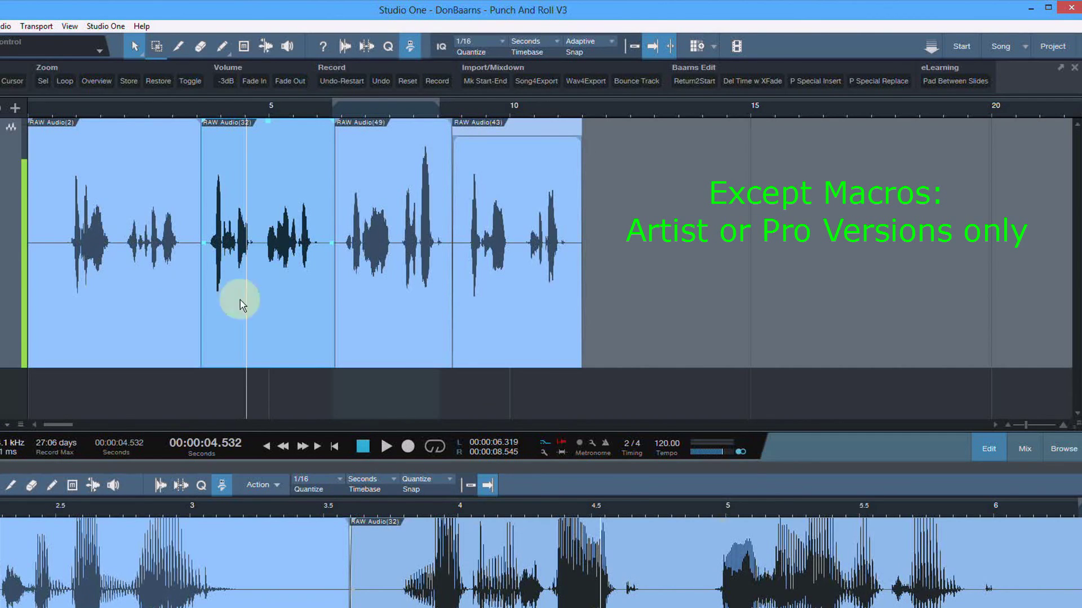
- Show the mixer console with the voice channel's Pro EQ, Expander and Limiter inserts
left_click(1026, 447)
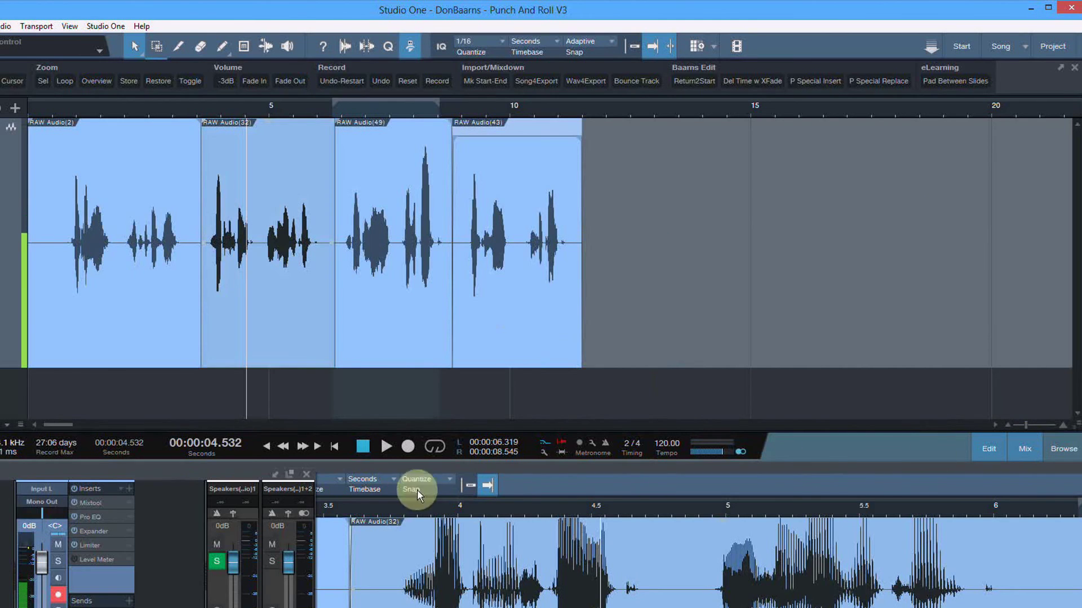